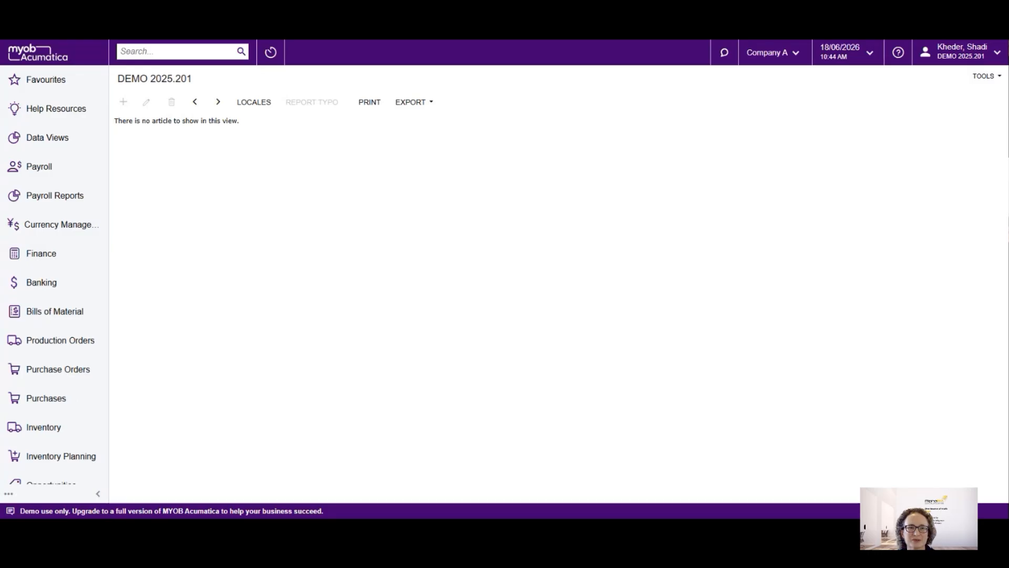
Search the menu items for "general" and open General Ledger Preferences to examine the posting settings
{"action": "left_click", "coordinate": [178, 53]}
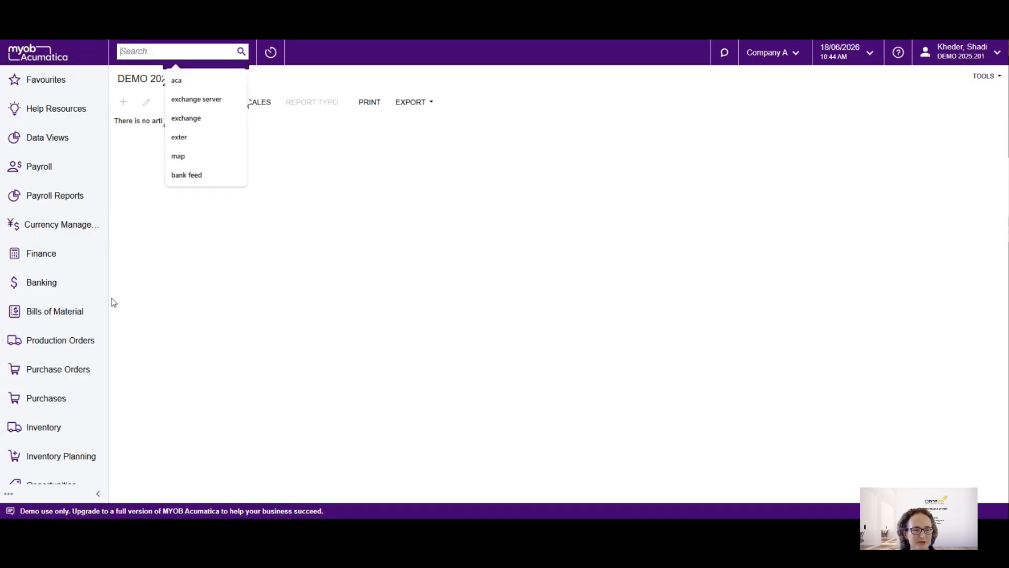
{"action": "type", "text": "general"}
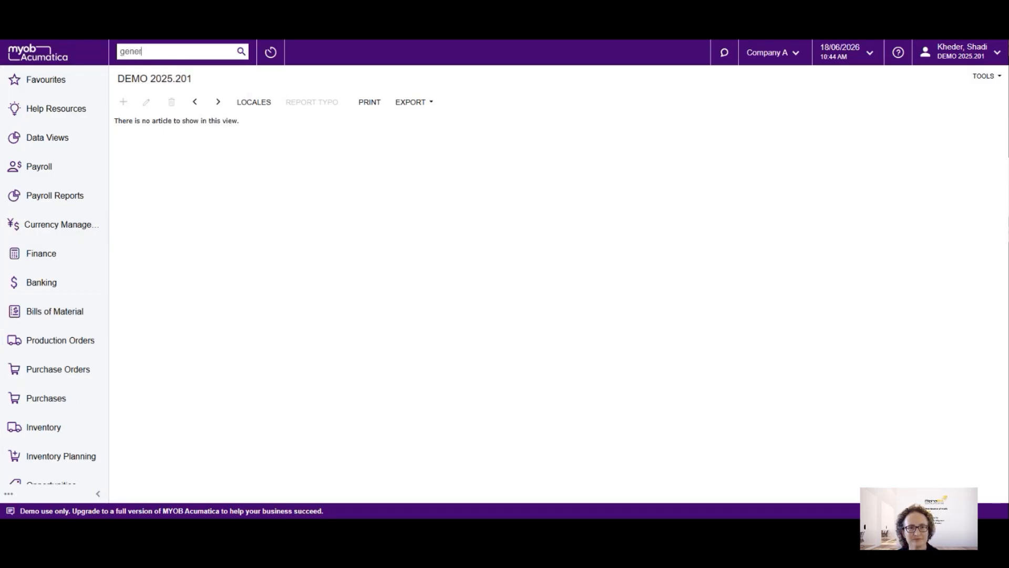
{"action": "key", "text": "Return"}
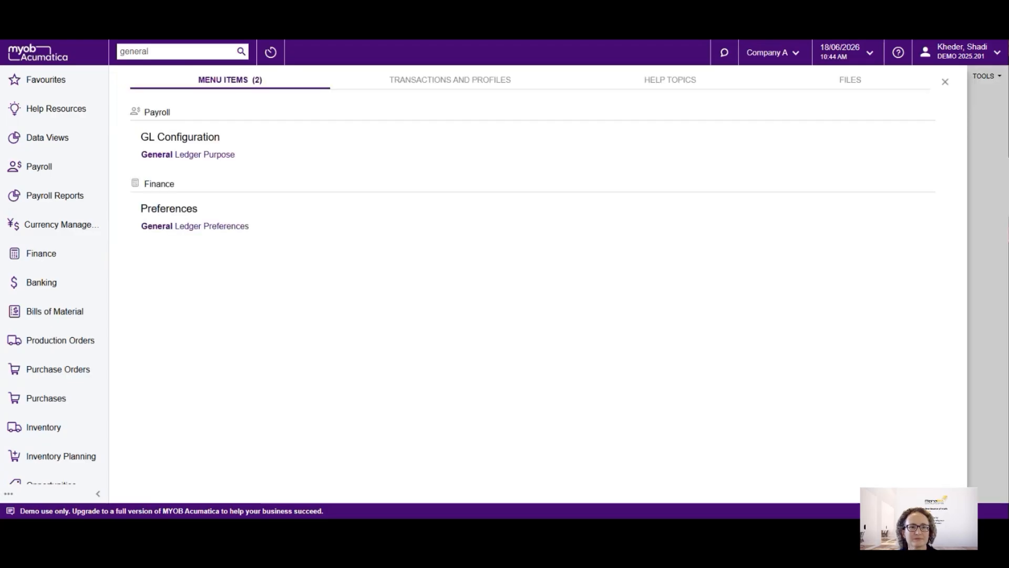
{"action": "left_click", "coordinate": [199, 226]}
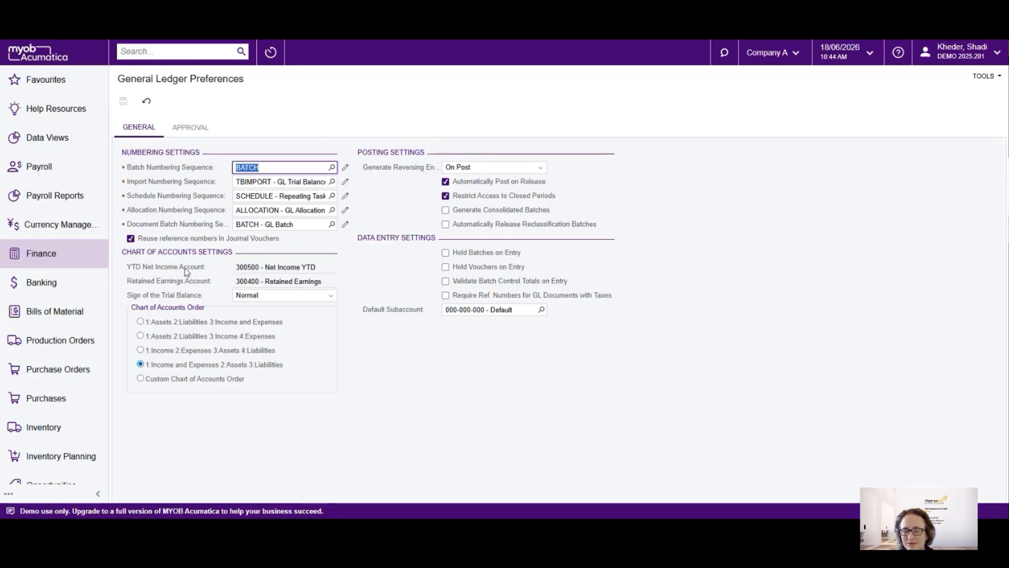
{"action": "left_click", "coordinate": [540, 303]}
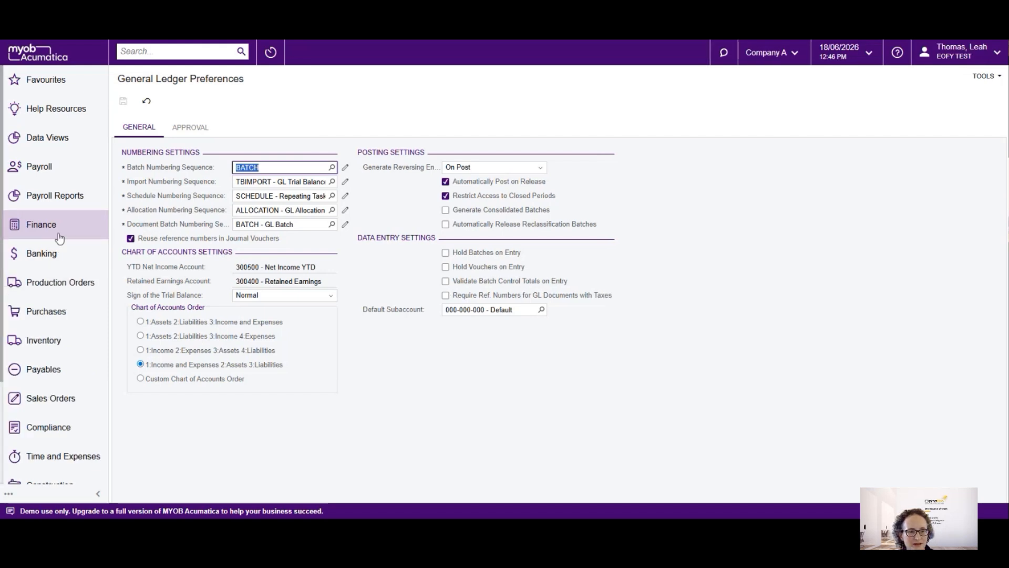
Open Release Cash Transactions for Banking in the EOFY TEST tenant and select both 850.00 Melb branch transfer lines dated 1/10/2022
{"action": "left_click", "coordinate": [54, 254]}
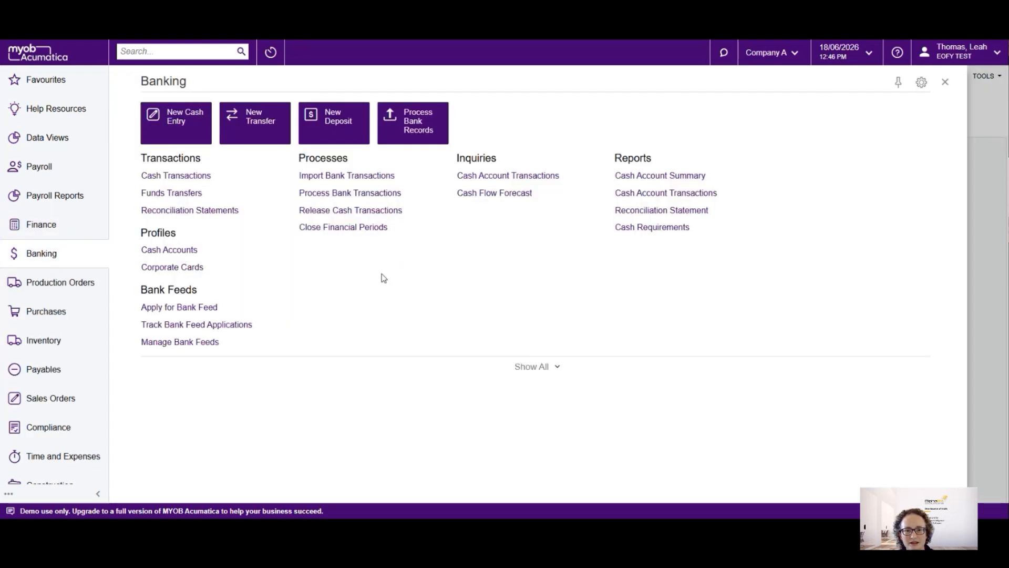
{"action": "left_click", "coordinate": [350, 210]}
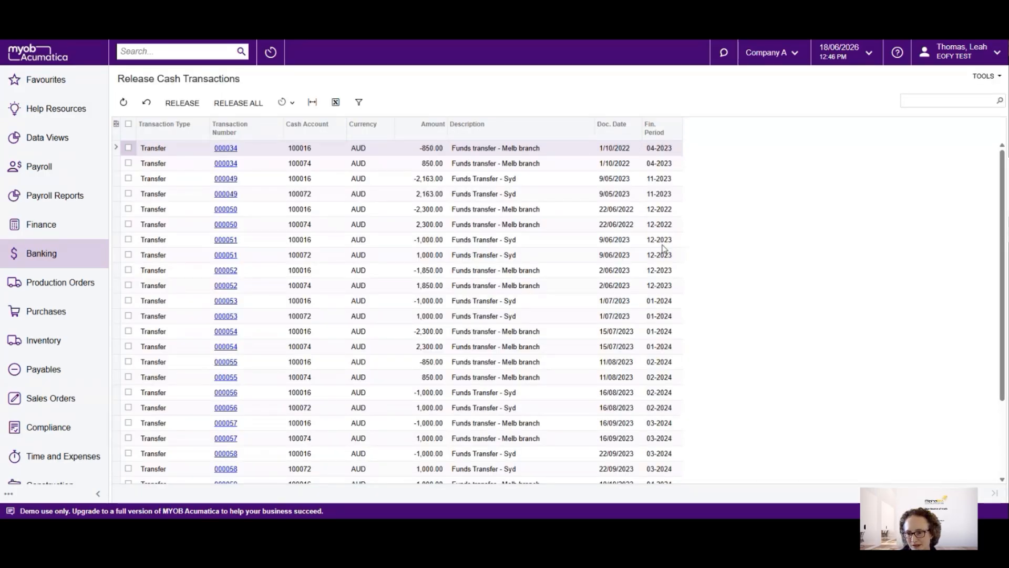
{"action": "scroll", "coordinate": [663, 247], "scroll_direction": "down", "scroll_amount": 3}
{"action": "scroll", "coordinate": [620, 263], "scroll_direction": "up", "scroll_amount": 3}
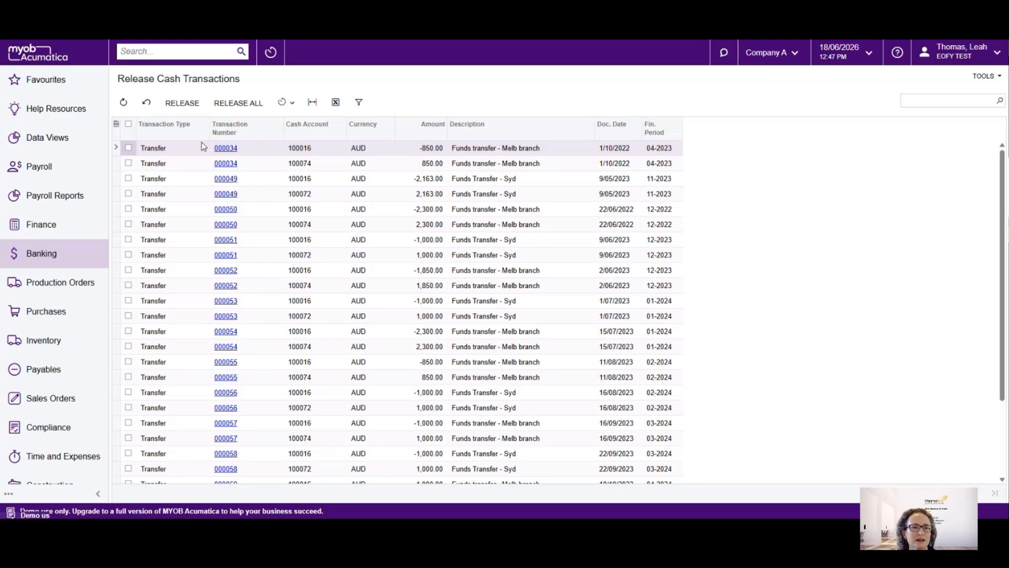
{"action": "left_click", "coordinate": [129, 150]}
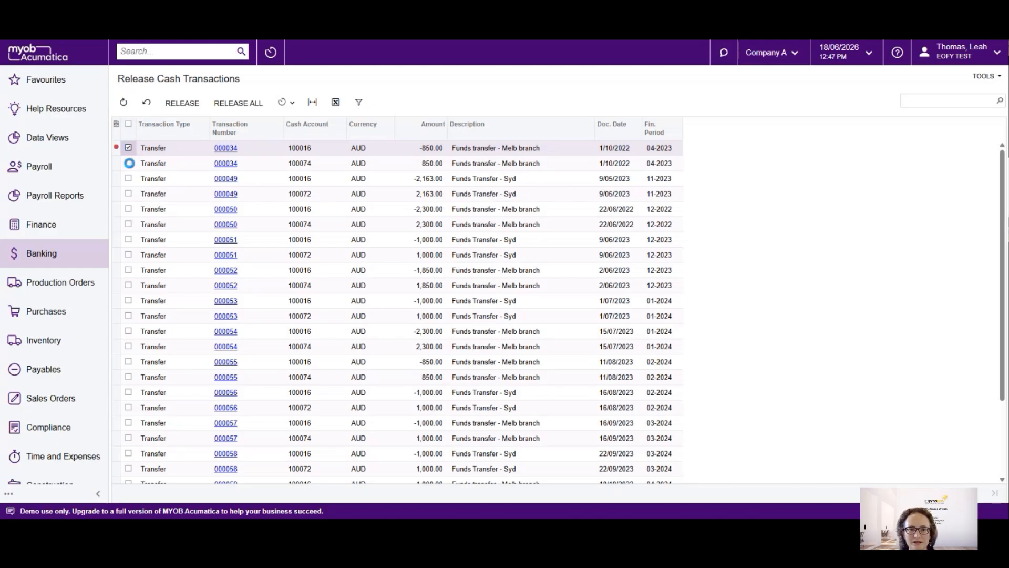
{"action": "left_click", "coordinate": [129, 164]}
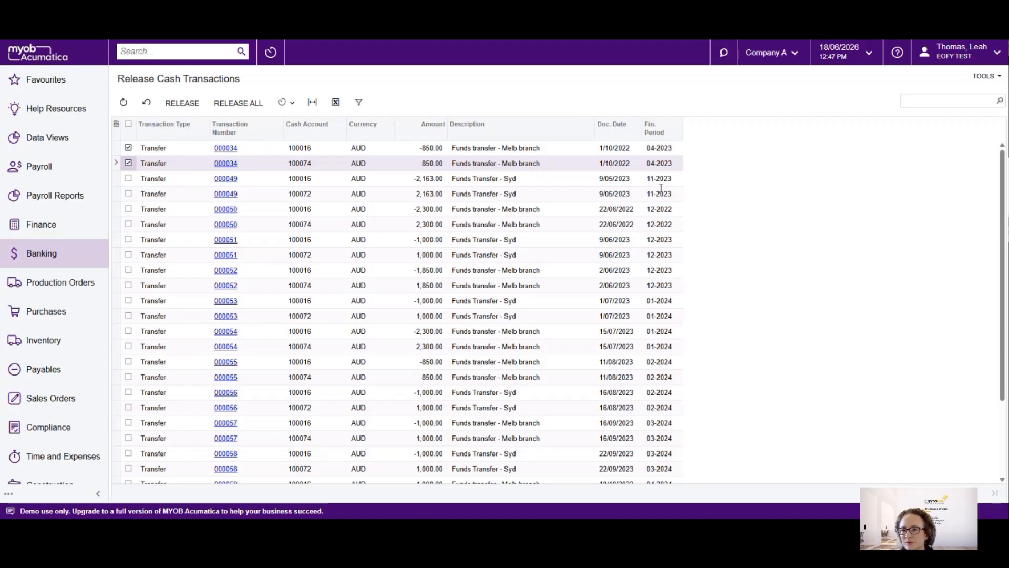
Discard the unreleased transfer selection and open Recalculate Account Balances from the full list of Banking processes
{"action": "left_click", "coordinate": [47, 250]}
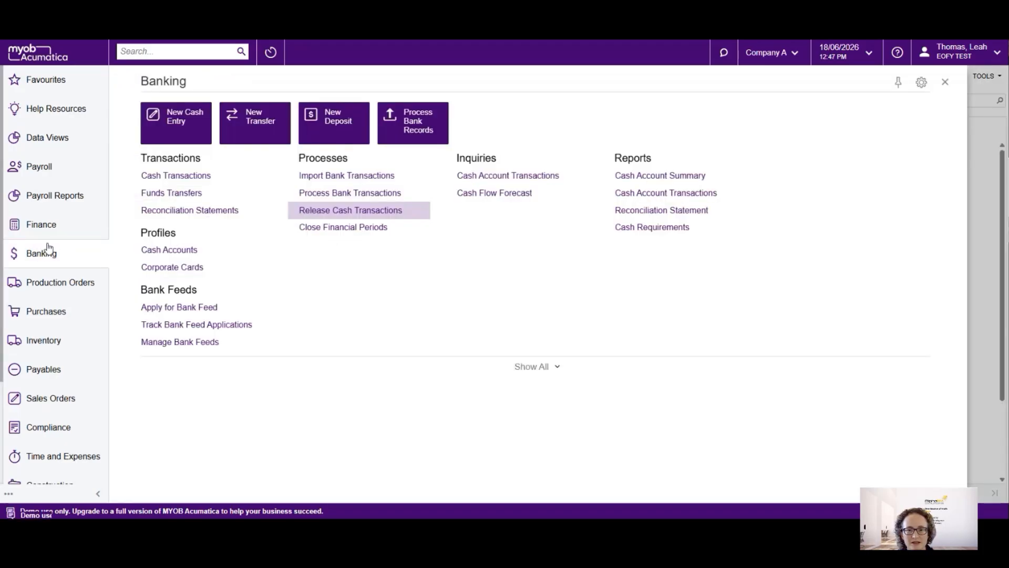
{"action": "left_click", "coordinate": [534, 366]}
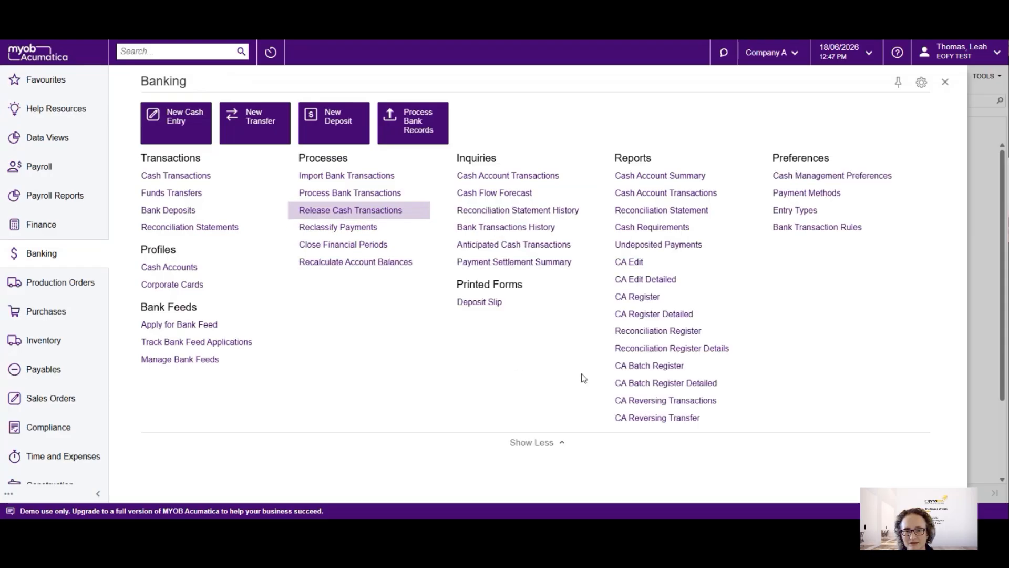
{"action": "left_click", "coordinate": [342, 261]}
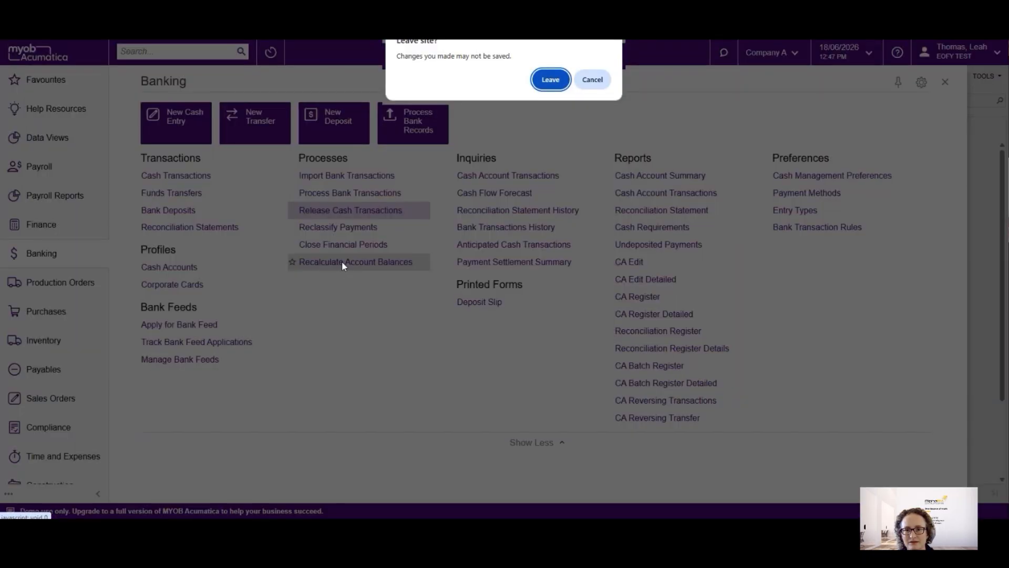
{"action": "left_click", "coordinate": [552, 80]}
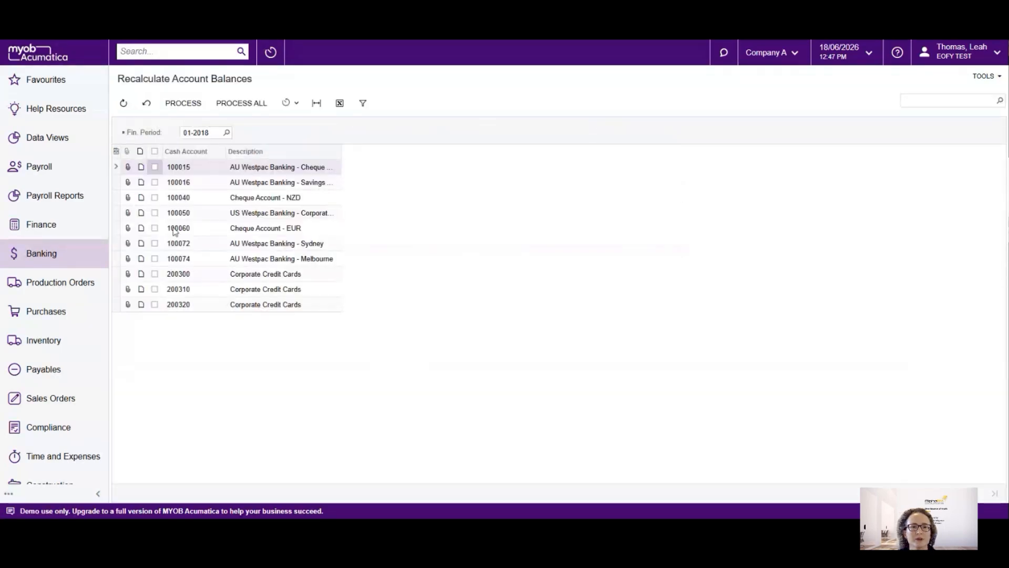
{"action": "left_click", "coordinate": [191, 184]}
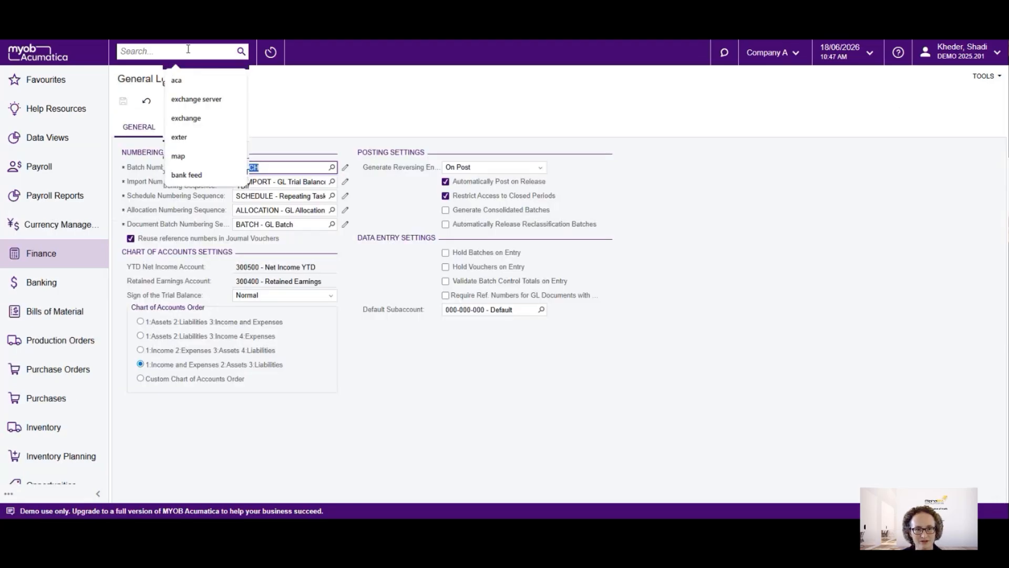
Switch to the DEMO 2025.201 tenant and open its Recalculate Account Balances form for Banking
{"action": "left_click", "coordinate": [52, 282]}
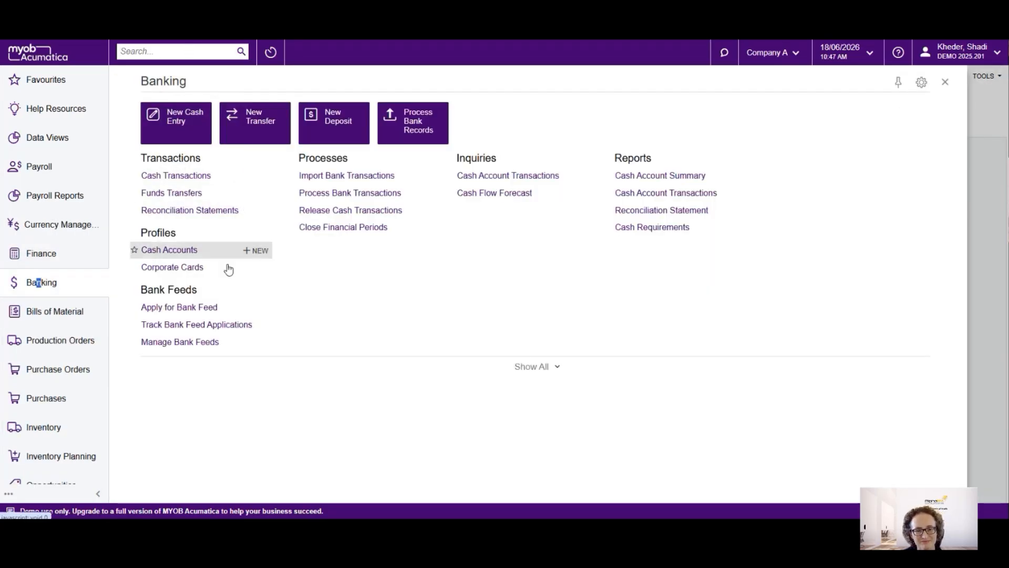
{"action": "left_click", "coordinate": [543, 367]}
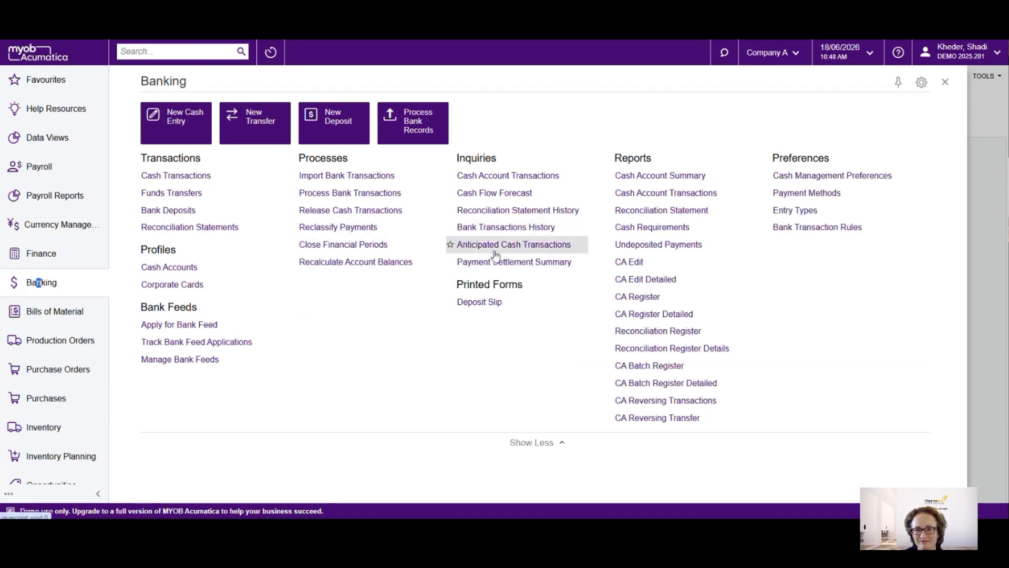
{"action": "left_click", "coordinate": [350, 266]}
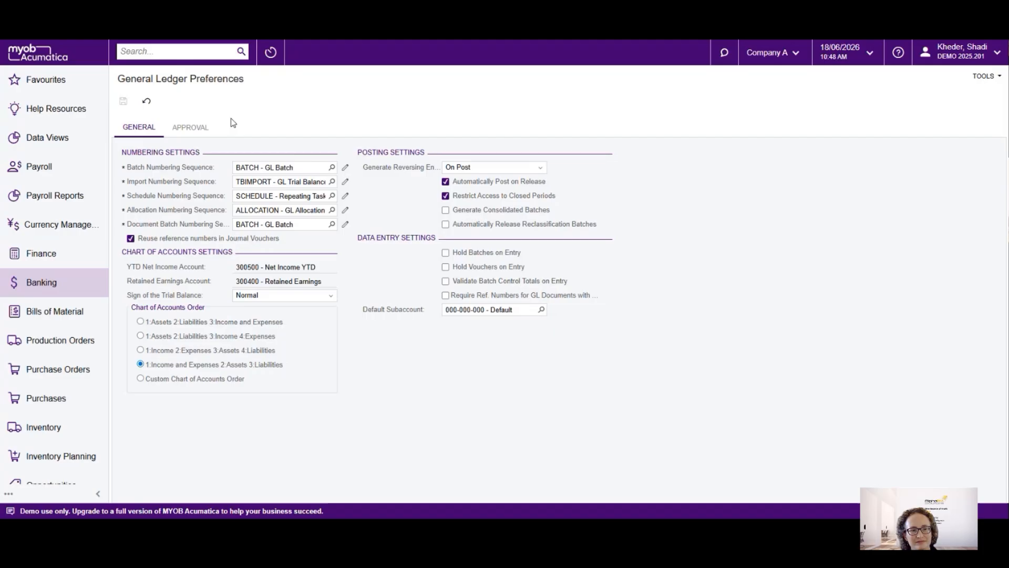
{"action": "left_click", "coordinate": [54, 280]}
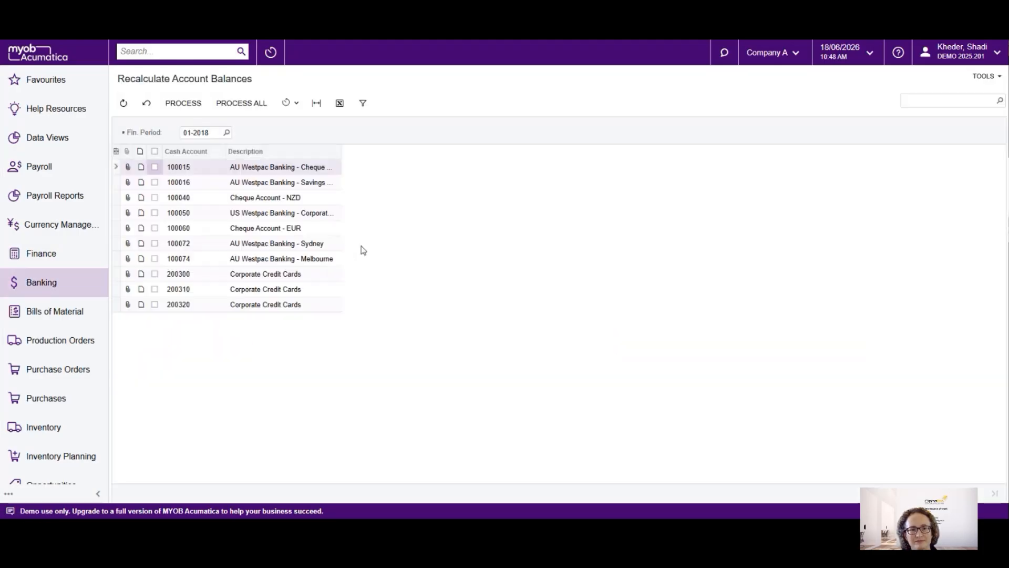
Set the financial period for the account balance recalculation to 12-2021
{"action": "left_click", "coordinate": [226, 132]}
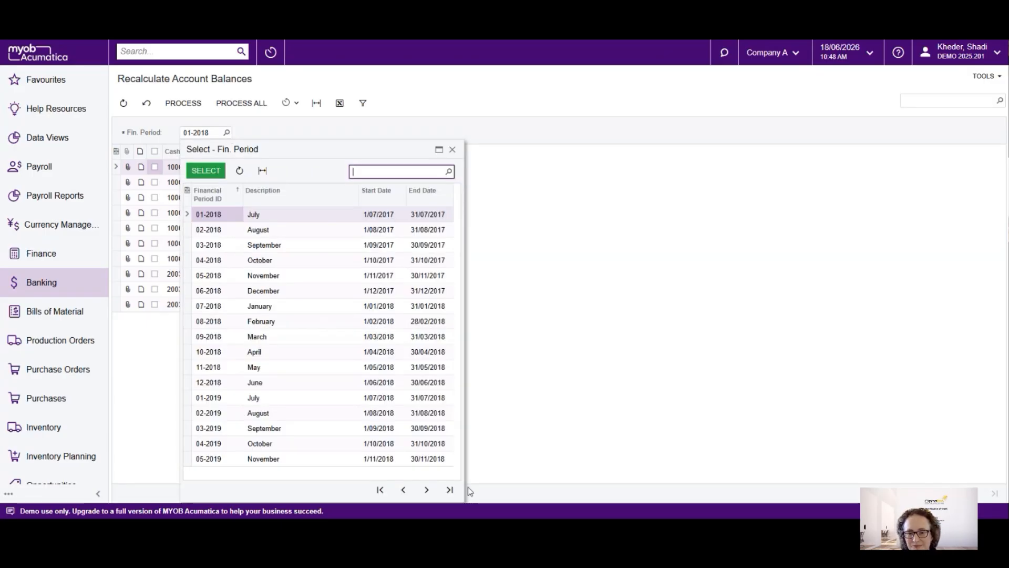
{"action": "left_click", "coordinate": [426, 489]}
{"action": "left_click", "coordinate": [427, 490]}
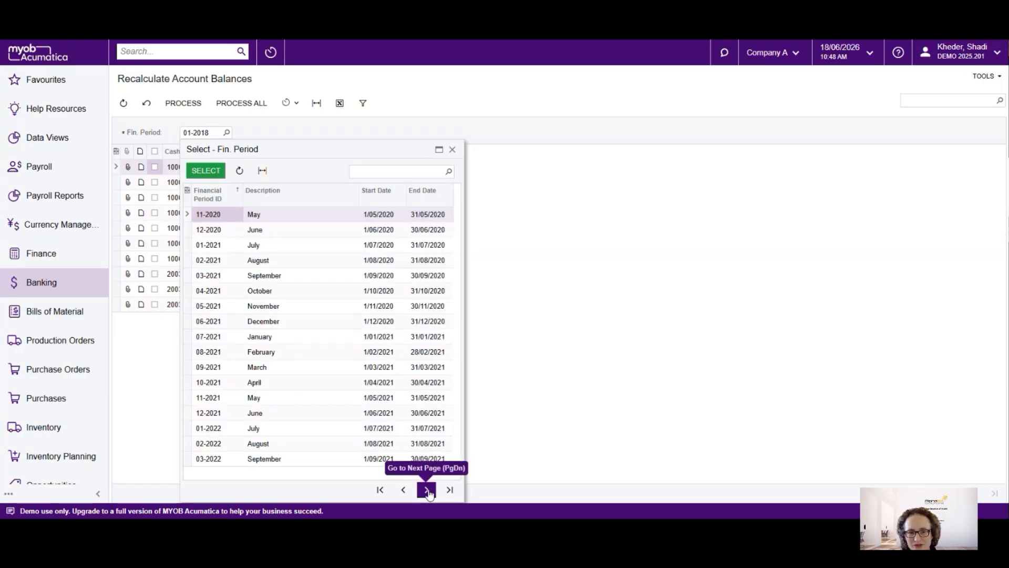
{"action": "double_click", "coordinate": [280, 418]}
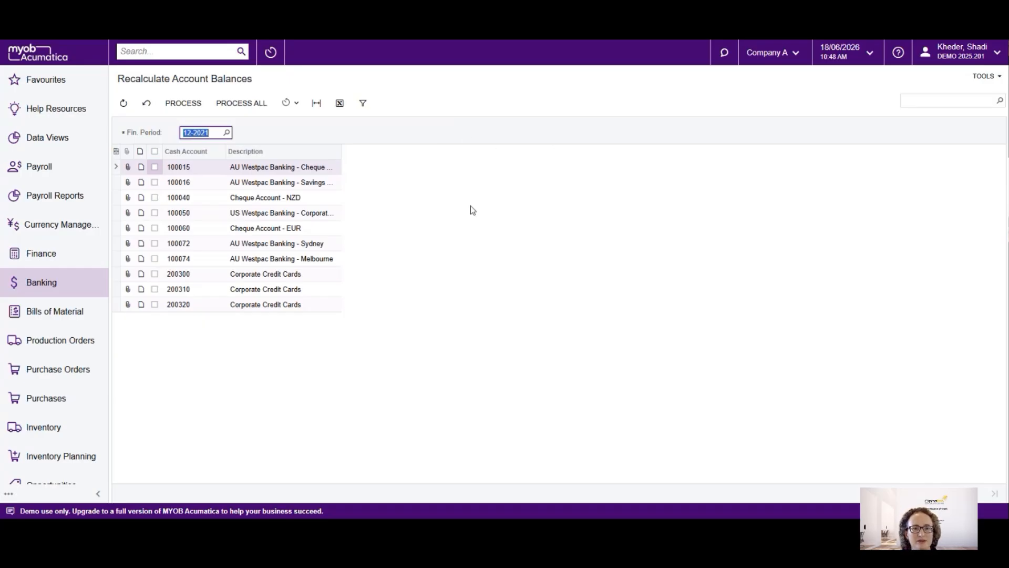
{"action": "left_click", "coordinate": [278, 130]}
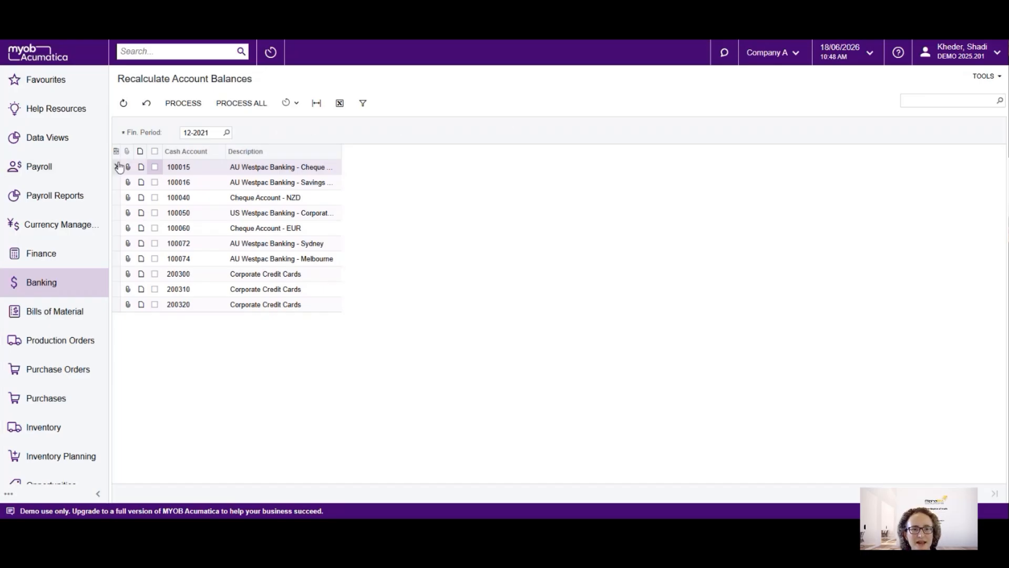
Recalculate the balance of the AU Westpac Banking - Savings cash account and review the processed record's details
{"action": "left_click", "coordinate": [155, 182]}
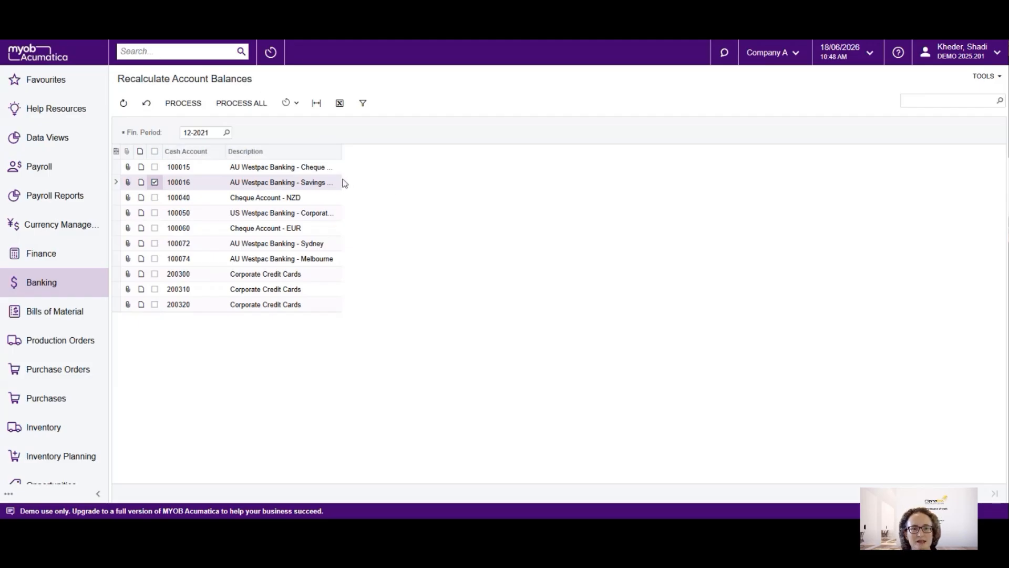
{"action": "left_click", "coordinate": [183, 110]}
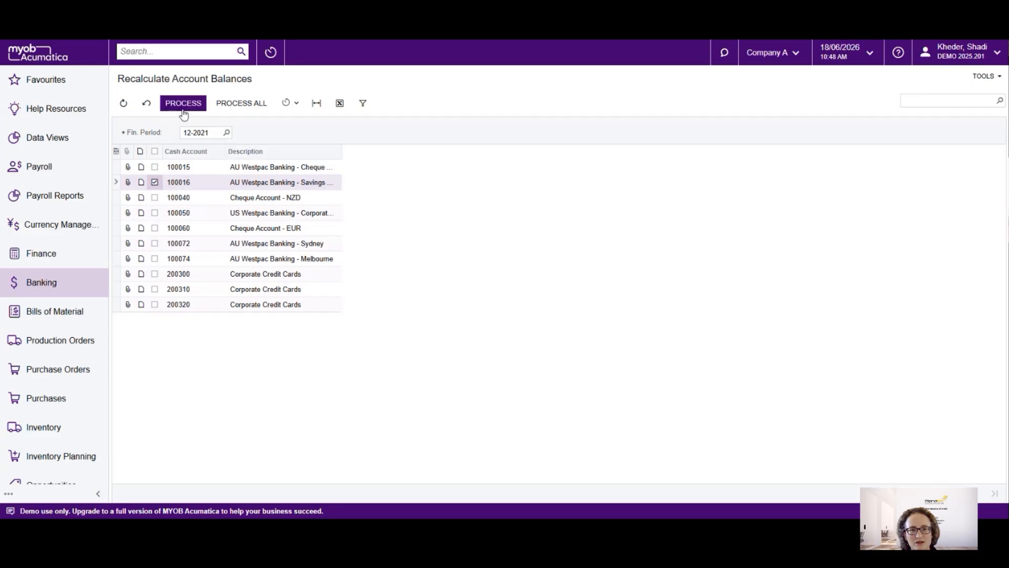
{"action": "left_click", "coordinate": [188, 104]}
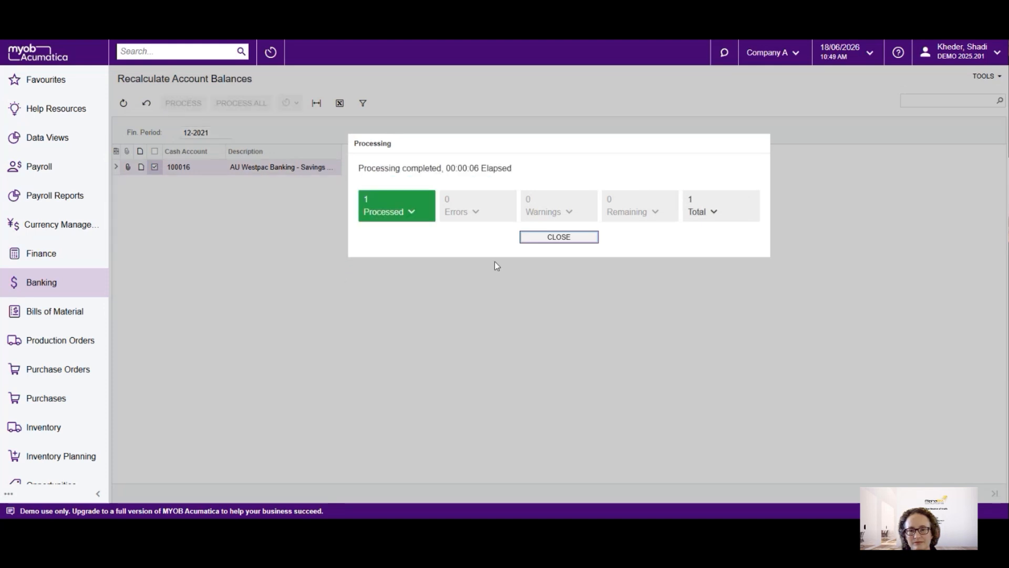
{"action": "left_click", "coordinate": [415, 213]}
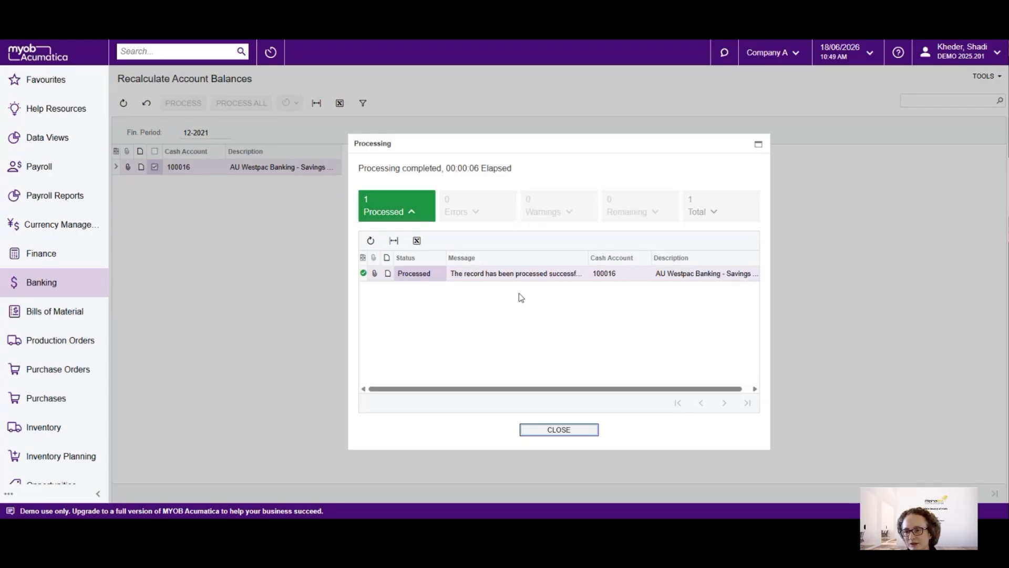
{"action": "left_click", "coordinate": [567, 437]}
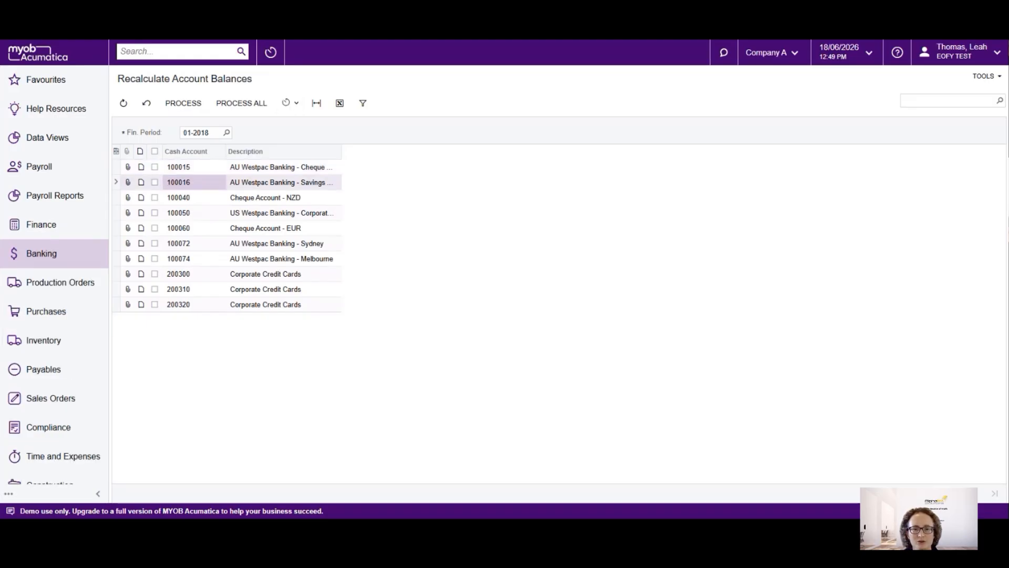
Switch to the EOFY TEST tenant and close all listed 2021 Banking periods, 11-2021 and 12-2021
{"action": "left_click", "coordinate": [42, 253]}
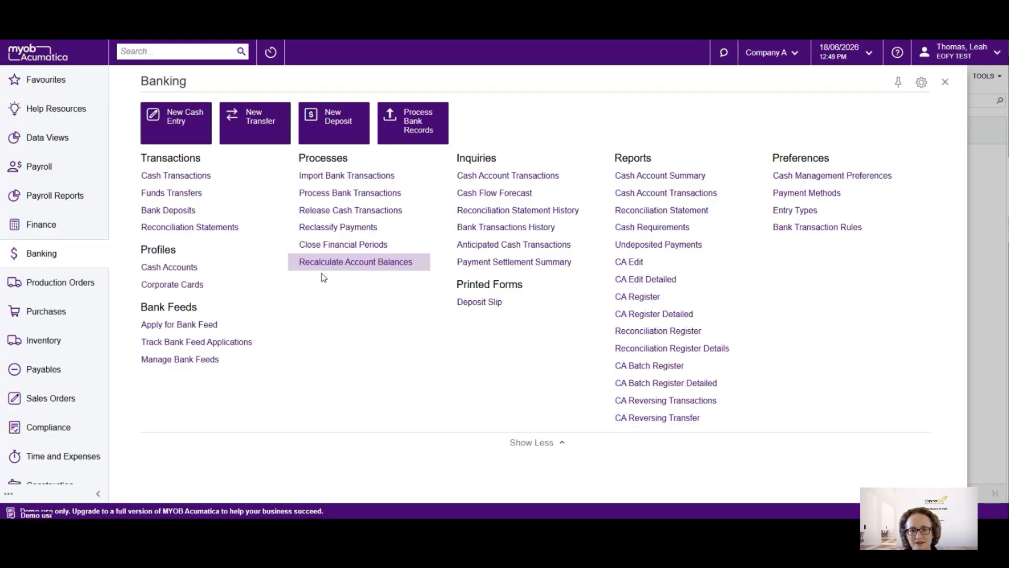
{"action": "left_click", "coordinate": [321, 250]}
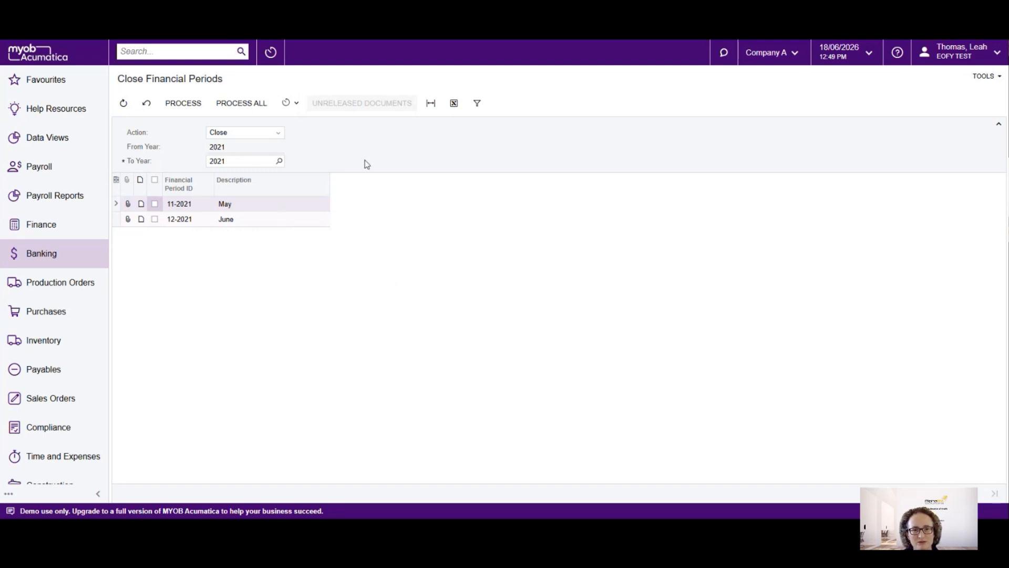
{"action": "left_click", "coordinate": [242, 103]}
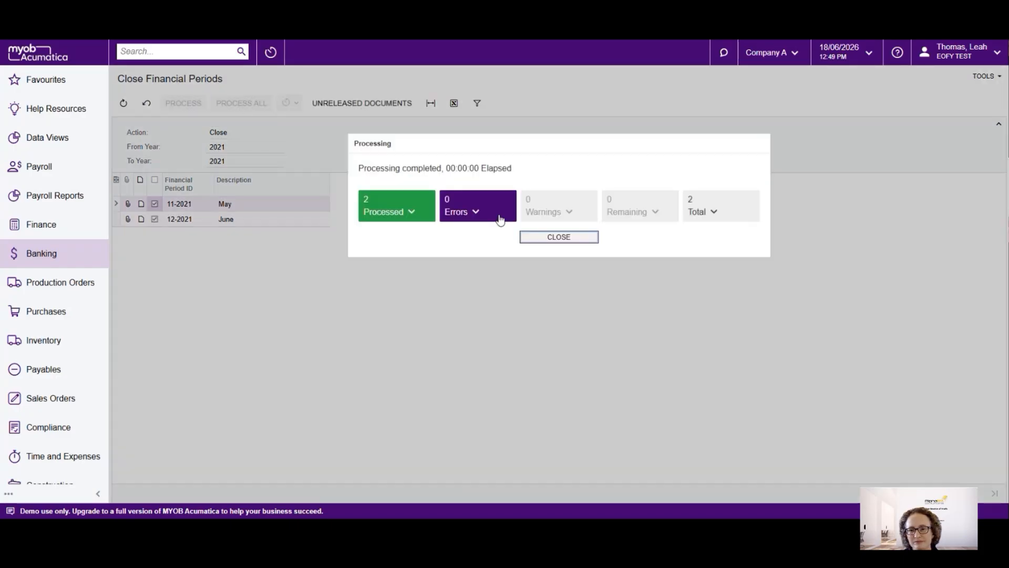
{"action": "left_click", "coordinate": [559, 238]}
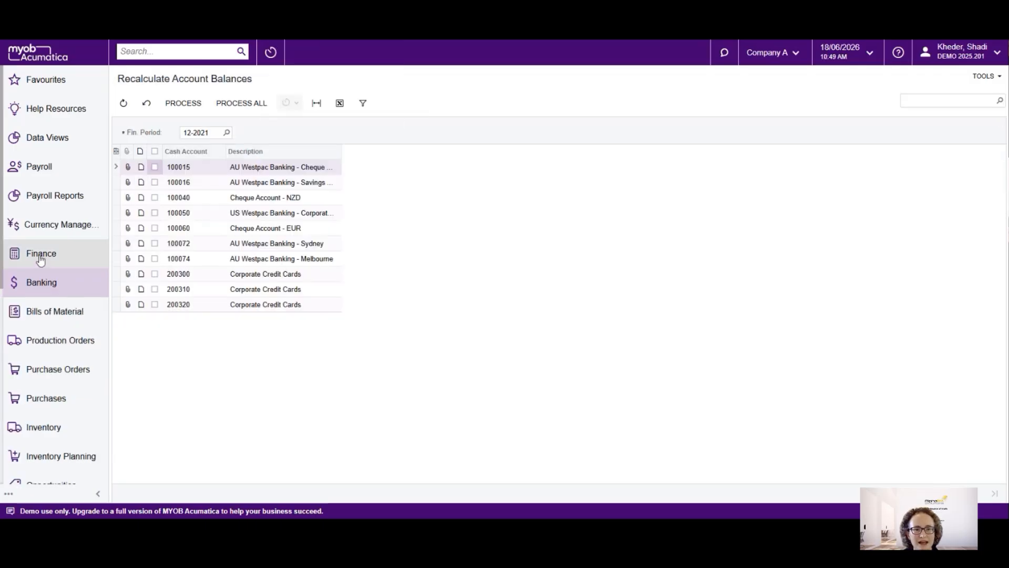
Return to the DEMO 2025.201 tenant, open Manage Financial Periods for Finance and set its action to Close
{"action": "left_click", "coordinate": [41, 256]}
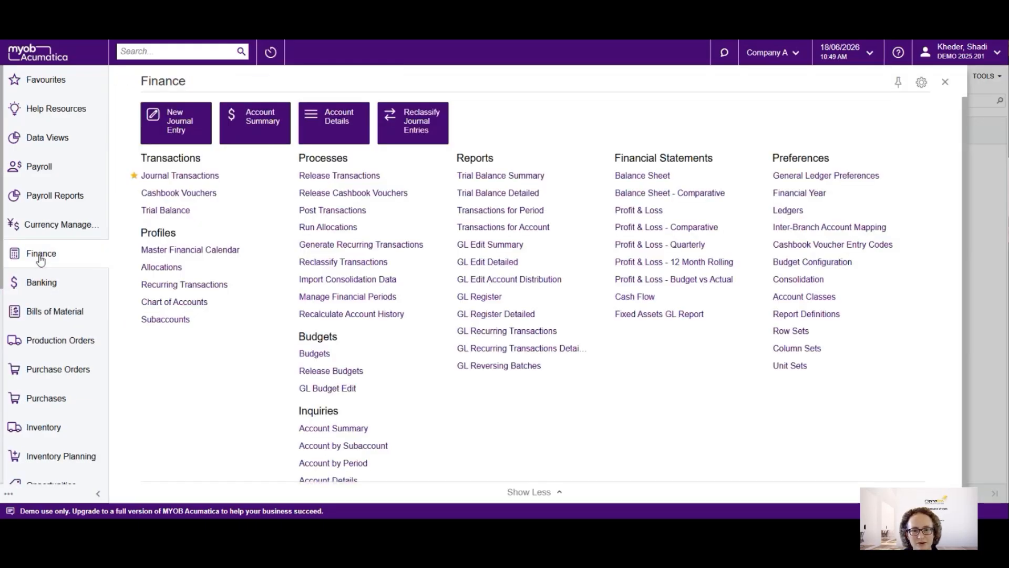
{"action": "left_click", "coordinate": [333, 299]}
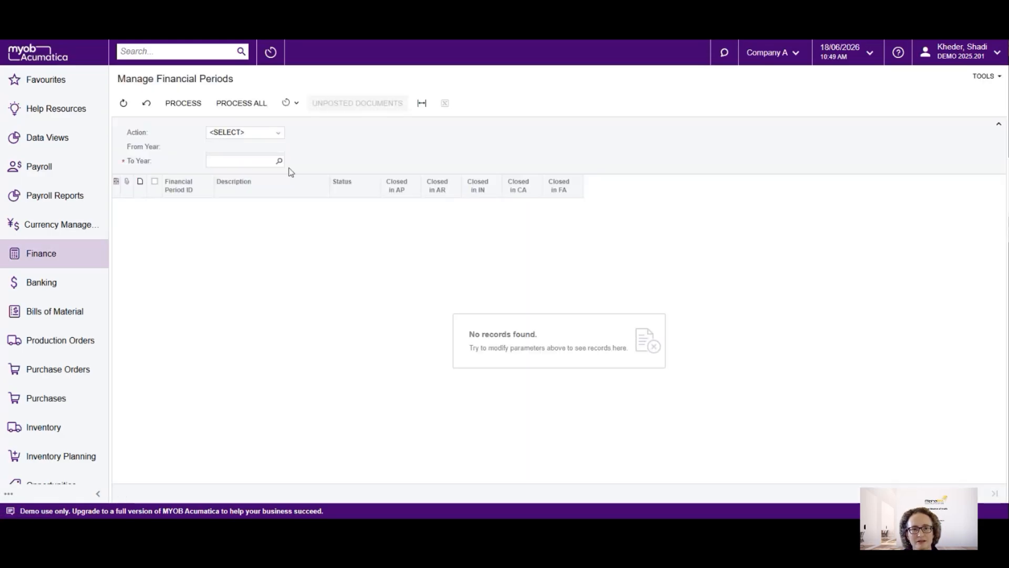
{"action": "left_click", "coordinate": [278, 138]}
{"action": "left_click", "coordinate": [246, 166]}
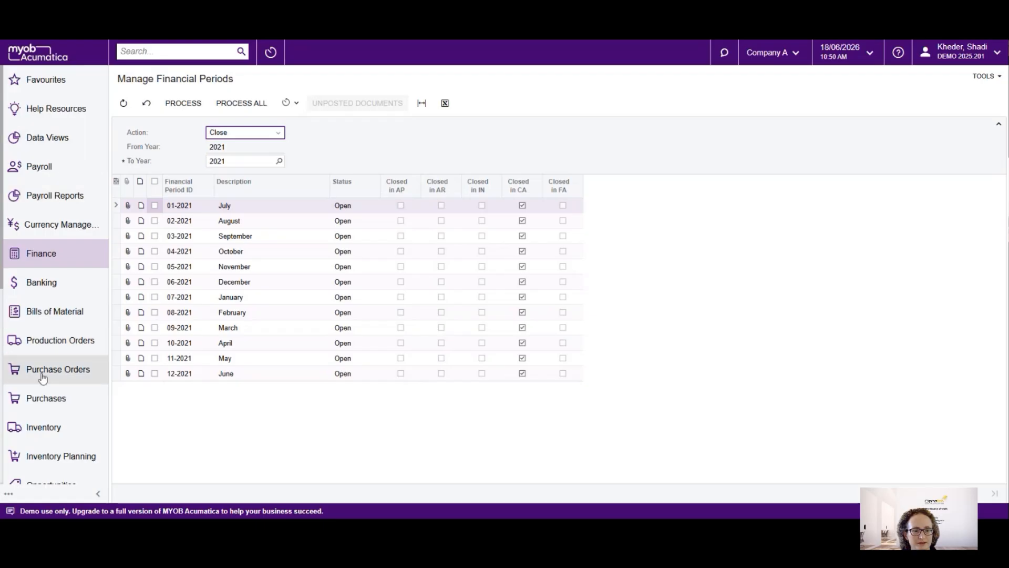
Open the Release AR Documents form in Receivables to review the unreleased customer invoices
{"action": "scroll", "coordinate": [42, 389], "scroll_direction": "down", "scroll_amount": 2}
{"action": "scroll", "coordinate": [50, 415], "scroll_direction": "down", "scroll_amount": 2}
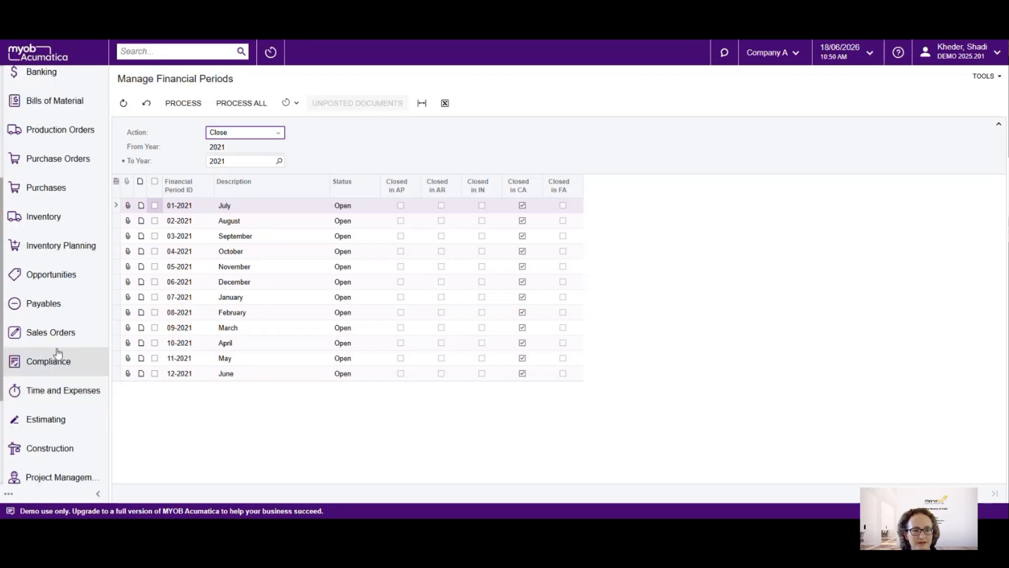
{"action": "scroll", "coordinate": [59, 344], "scroll_direction": "down", "scroll_amount": 1}
{"action": "scroll", "coordinate": [59, 345], "scroll_direction": "down", "scroll_amount": 2}
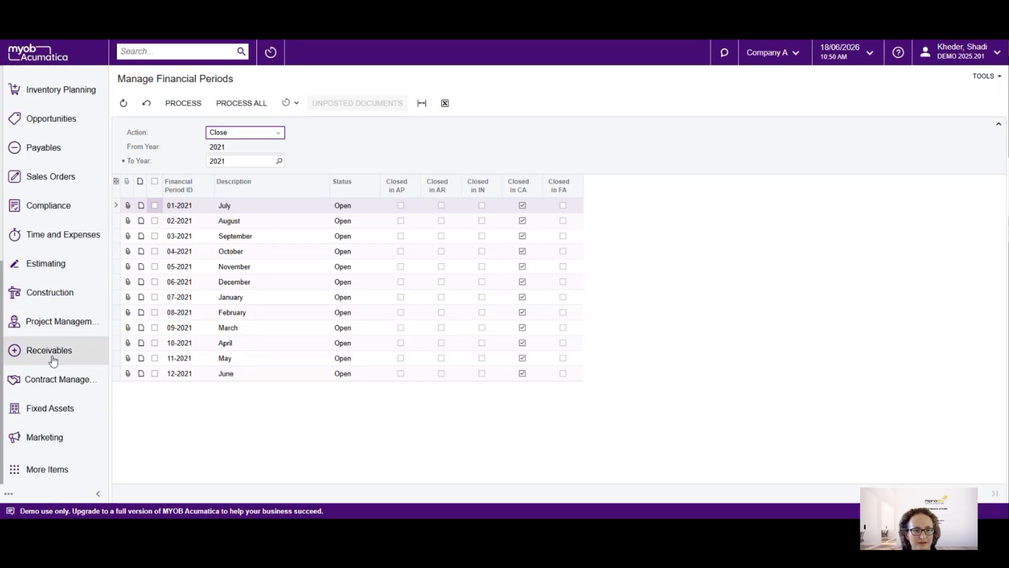
{"action": "scroll", "coordinate": [50, 352], "scroll_direction": "up", "scroll_amount": 7}
{"action": "scroll", "coordinate": [53, 389], "scroll_direction": "up", "scroll_amount": 1}
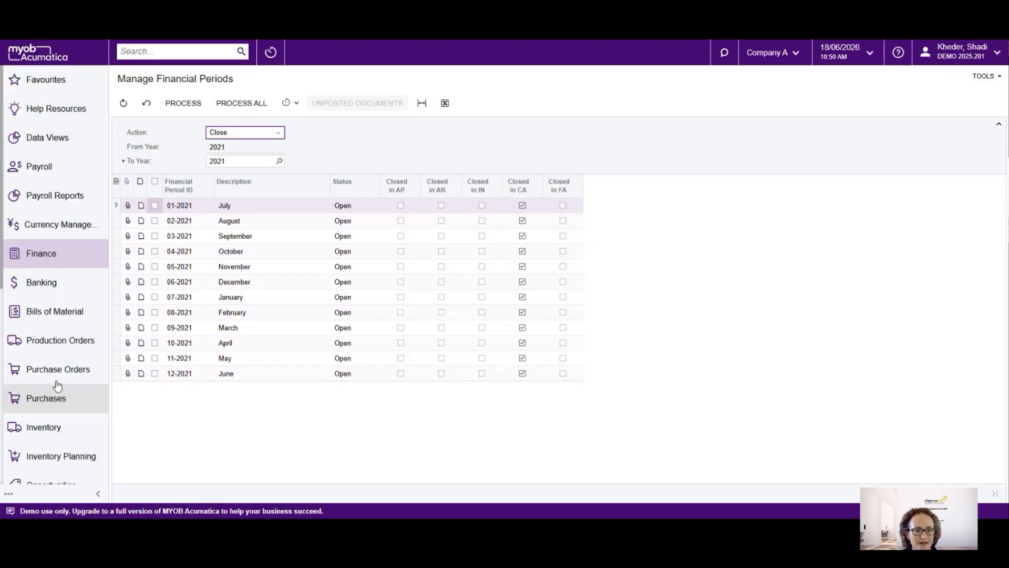
{"action": "scroll", "coordinate": [45, 383], "scroll_direction": "down", "scroll_amount": 2}
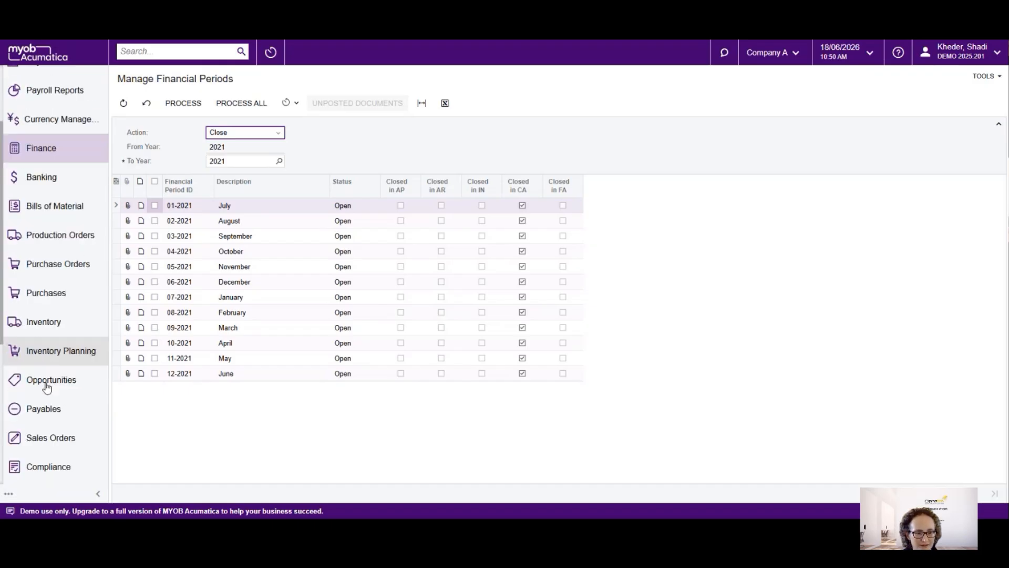
{"action": "scroll", "coordinate": [50, 411], "scroll_direction": "down", "scroll_amount": 5}
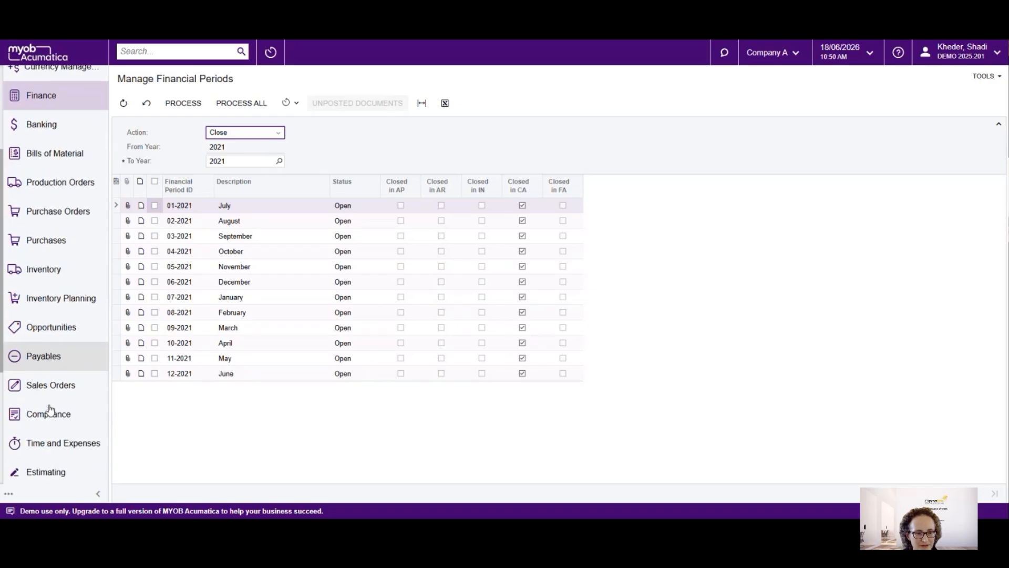
{"action": "scroll", "coordinate": [51, 415], "scroll_direction": "up", "scroll_amount": 3}
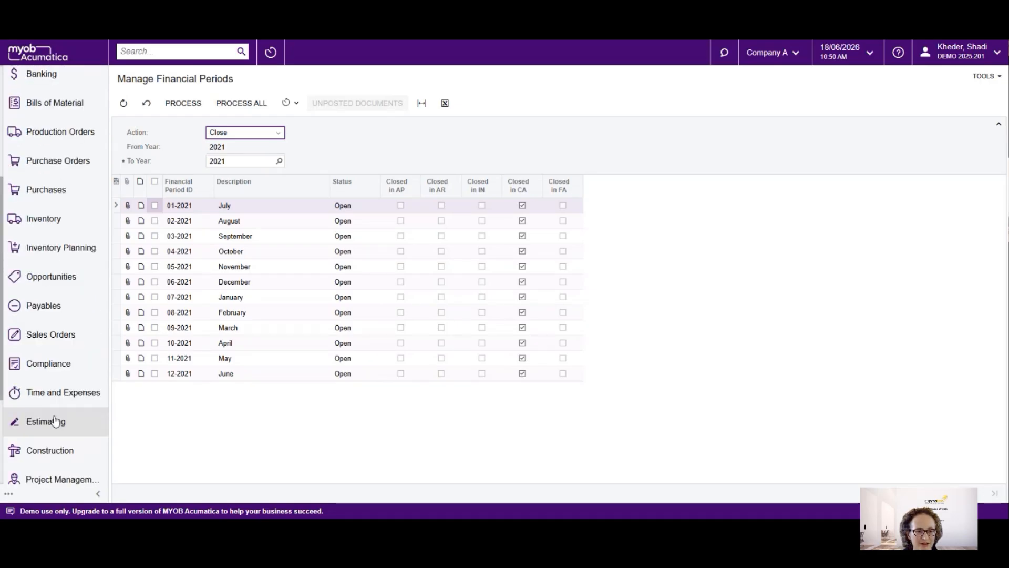
{"action": "scroll", "coordinate": [54, 423], "scroll_direction": "down", "scroll_amount": 3}
{"action": "left_click", "coordinate": [51, 350]}
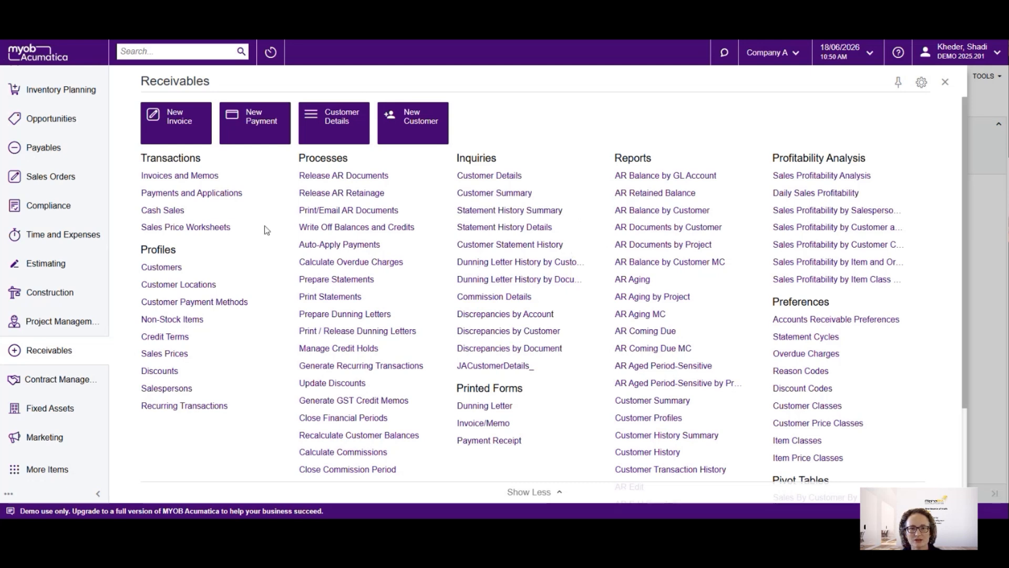
{"action": "left_click", "coordinate": [355, 178]}
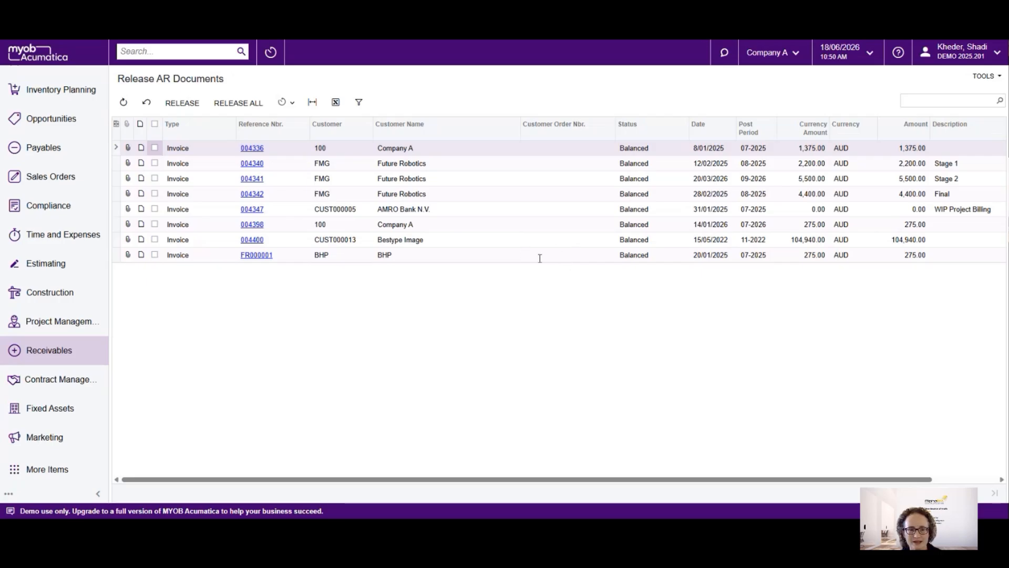
Open Recalculate Customer Balances in Receivables and set the financial period to 12-2021
{"action": "left_click", "coordinate": [48, 350]}
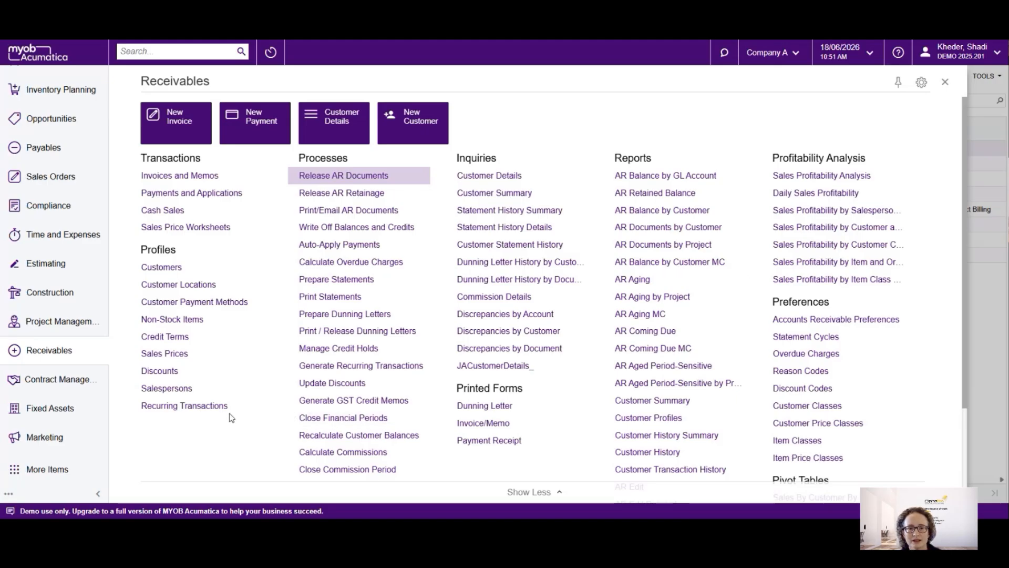
{"action": "left_click", "coordinate": [303, 439]}
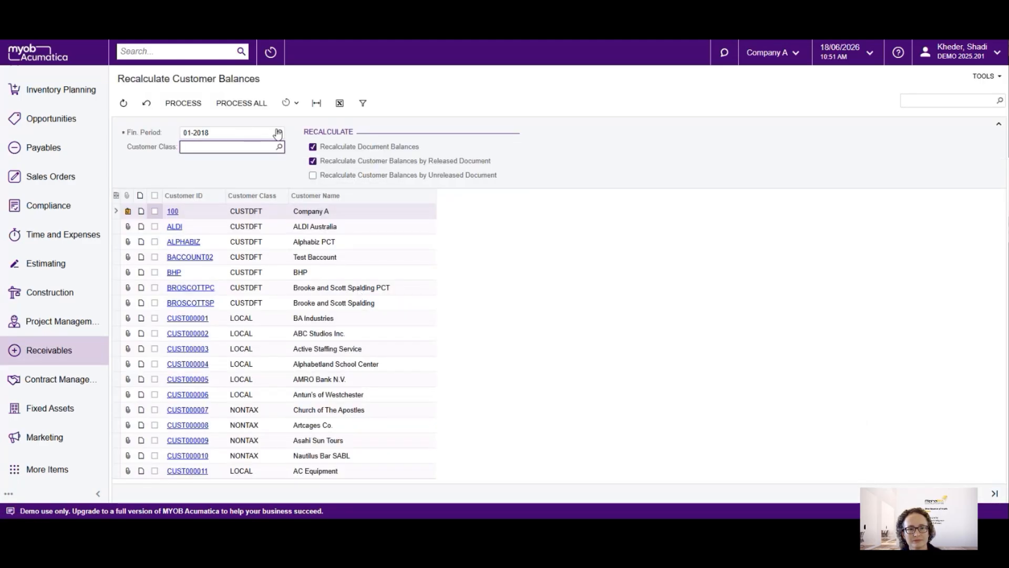
{"action": "left_click", "coordinate": [249, 135]}
{"action": "left_click", "coordinate": [249, 135]}
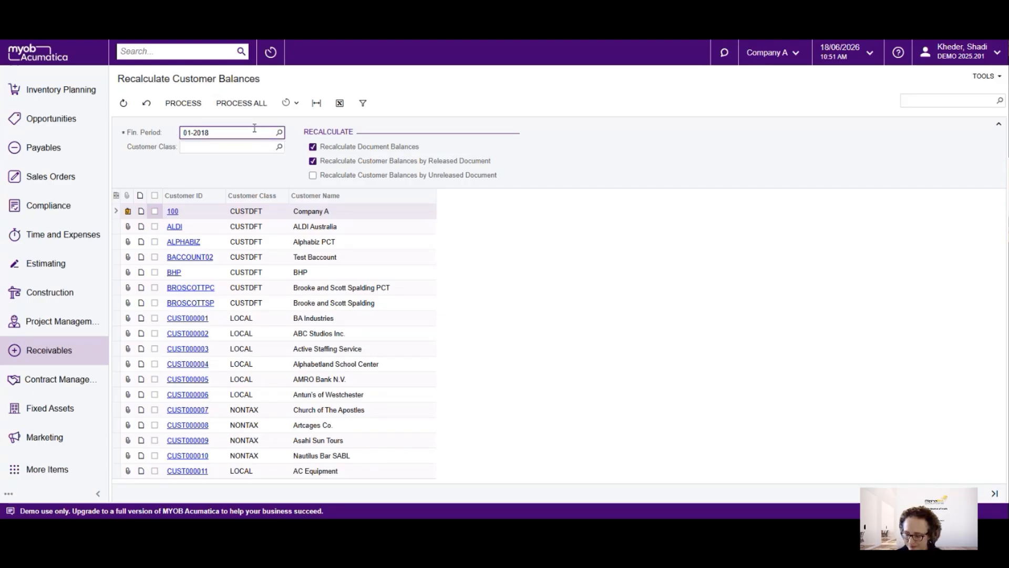
{"action": "left_click_drag", "start_coordinate": [244, 132], "coordinate": [151, 135]}
{"action": "type", "text": "12-2021"}
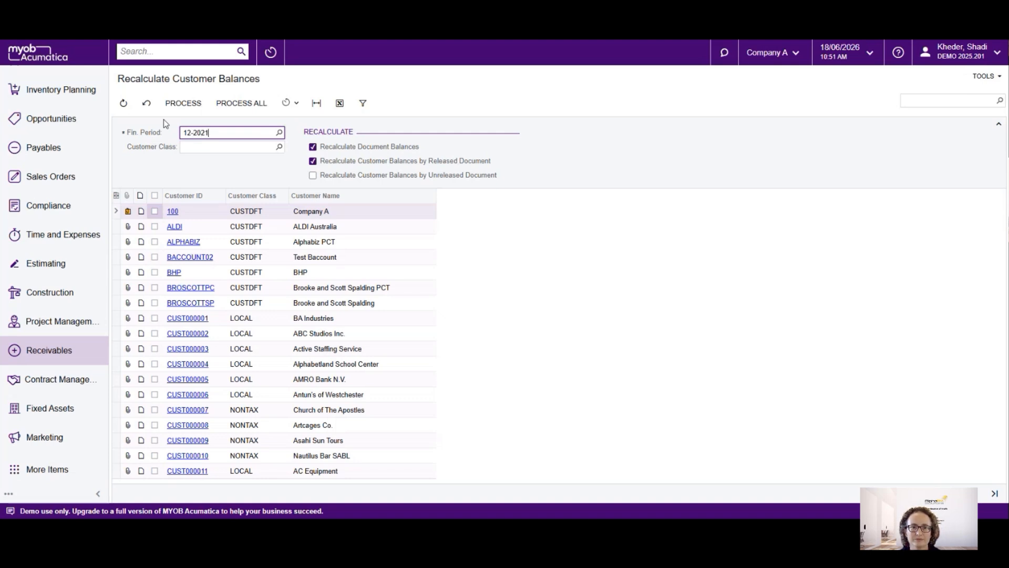
{"action": "key", "text": "Tab"}
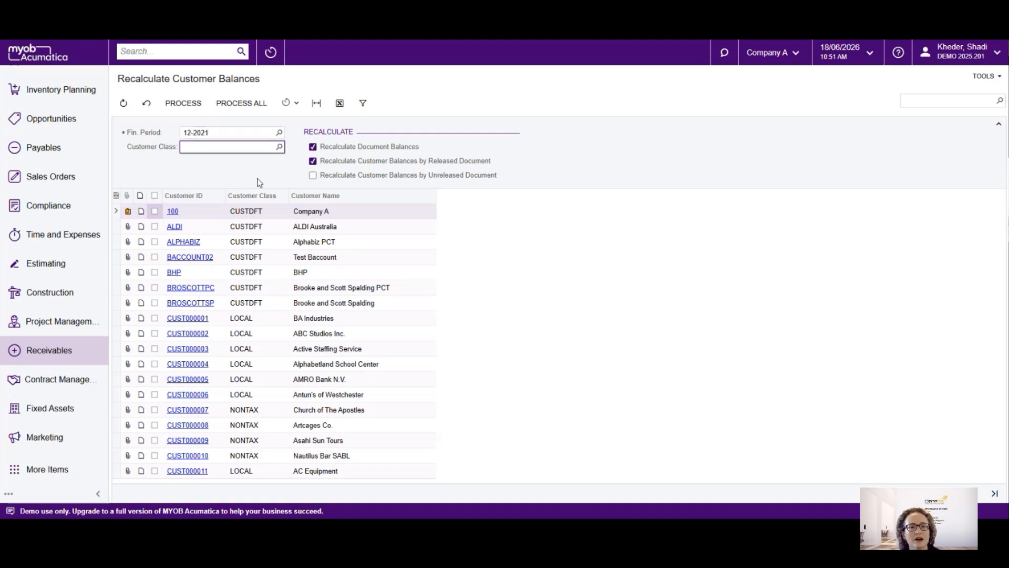
Recalculate the balances of customer ALPHABIZ only and dismiss the processing results
{"action": "left_click", "coordinate": [155, 241]}
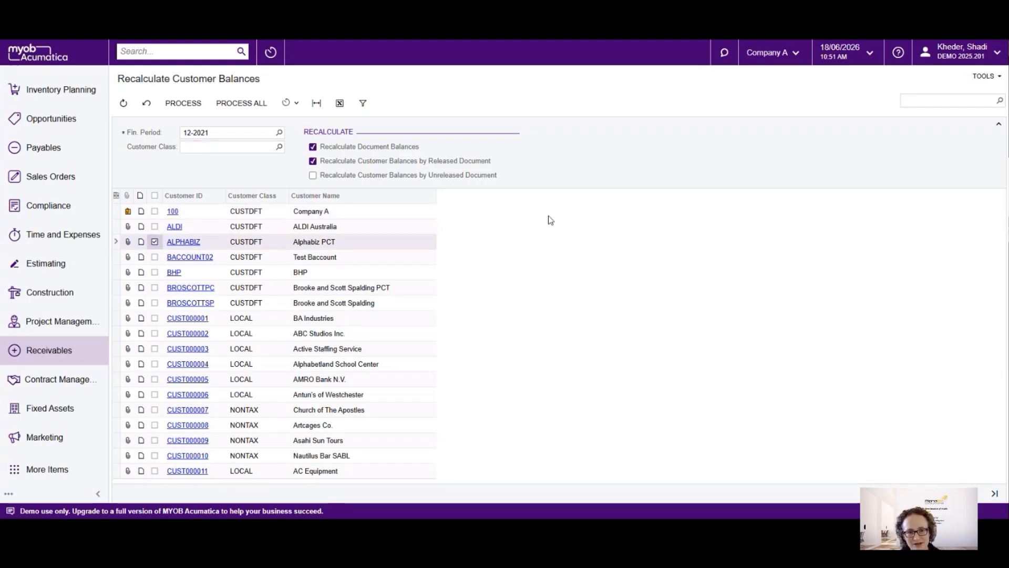
{"action": "left_click", "coordinate": [184, 102]}
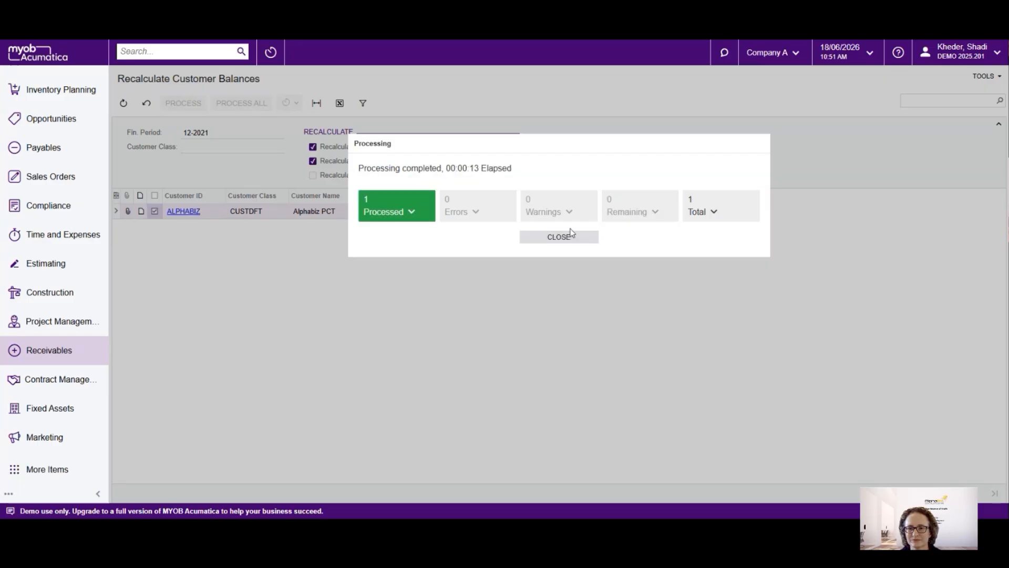
{"action": "left_click", "coordinate": [572, 233]}
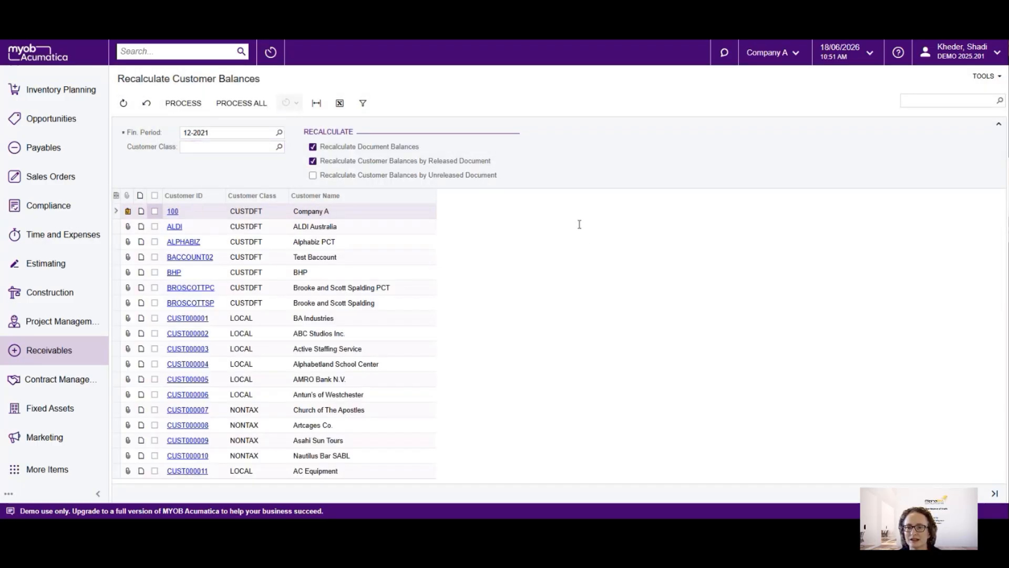
Close all listed 2021 financial periods, 01-2021 to 12-2021, in Receivables
{"action": "left_click", "coordinate": [73, 351]}
{"action": "scroll", "coordinate": [309, 293], "scroll_direction": "down", "scroll_amount": 2}
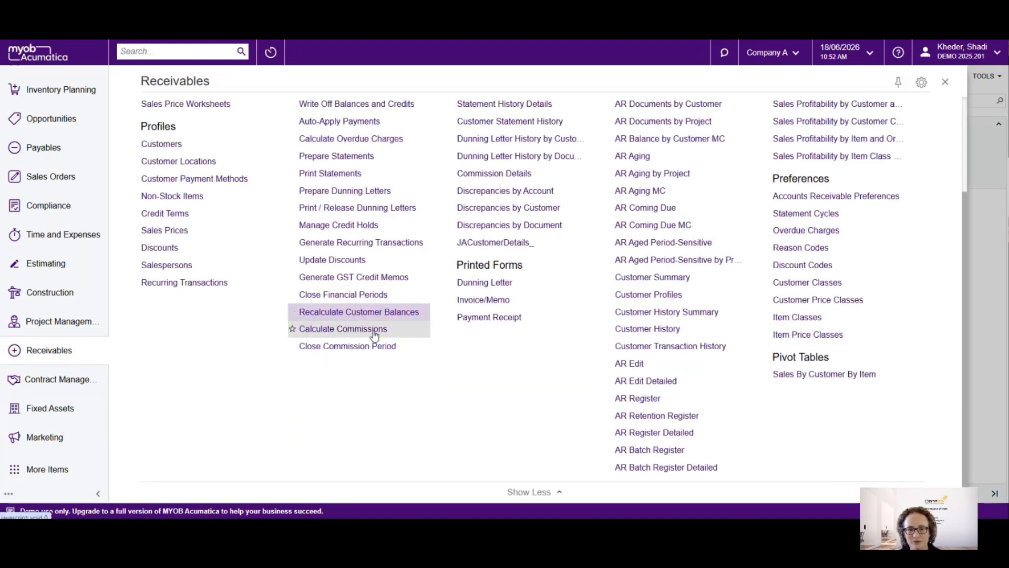
{"action": "left_click", "coordinate": [363, 294]}
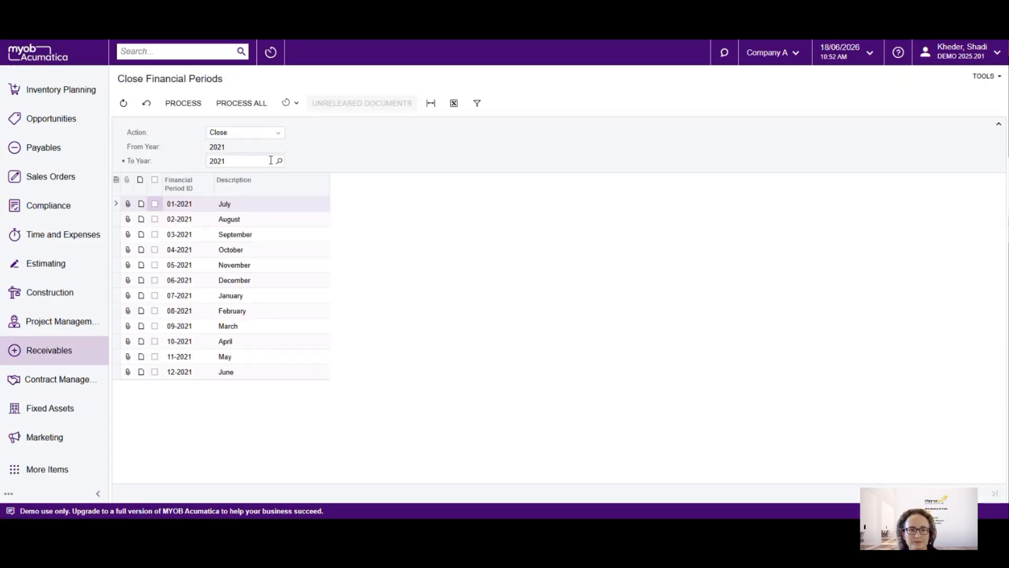
{"action": "left_click", "coordinate": [258, 104]}
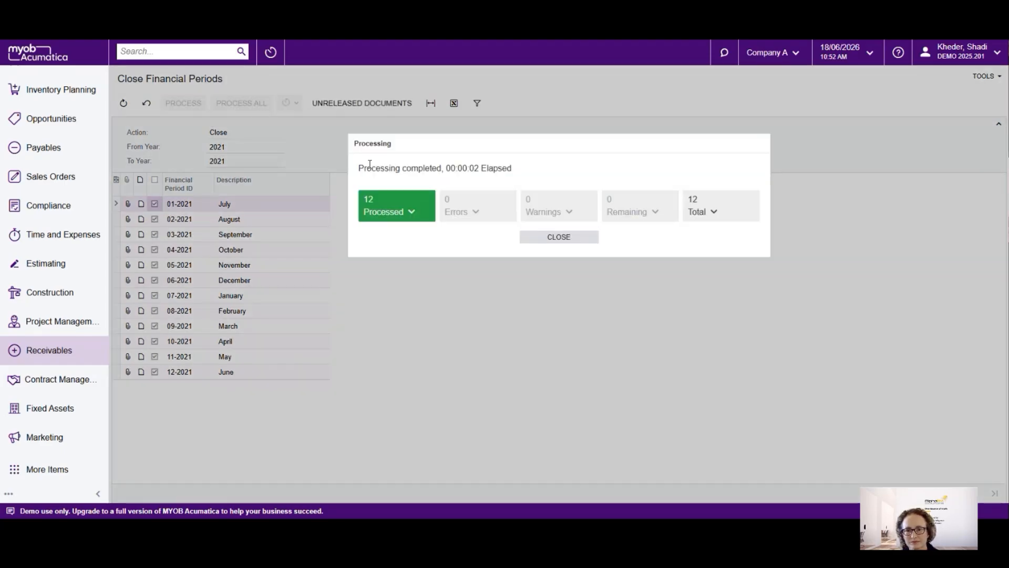
{"action": "left_click", "coordinate": [558, 237]}
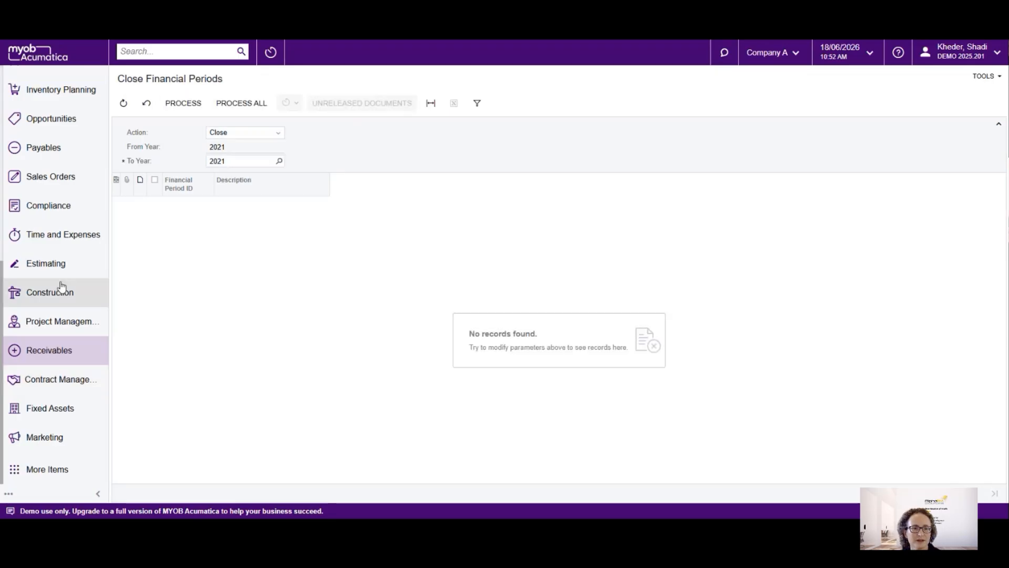
Open Manage Financial Periods in Finance with the Close action and check the module closing status of the 2021 periods
{"action": "scroll", "coordinate": [29, 299], "scroll_direction": "up", "scroll_amount": 1}
{"action": "scroll", "coordinate": [29, 299], "scroll_direction": "up", "scroll_amount": 5}
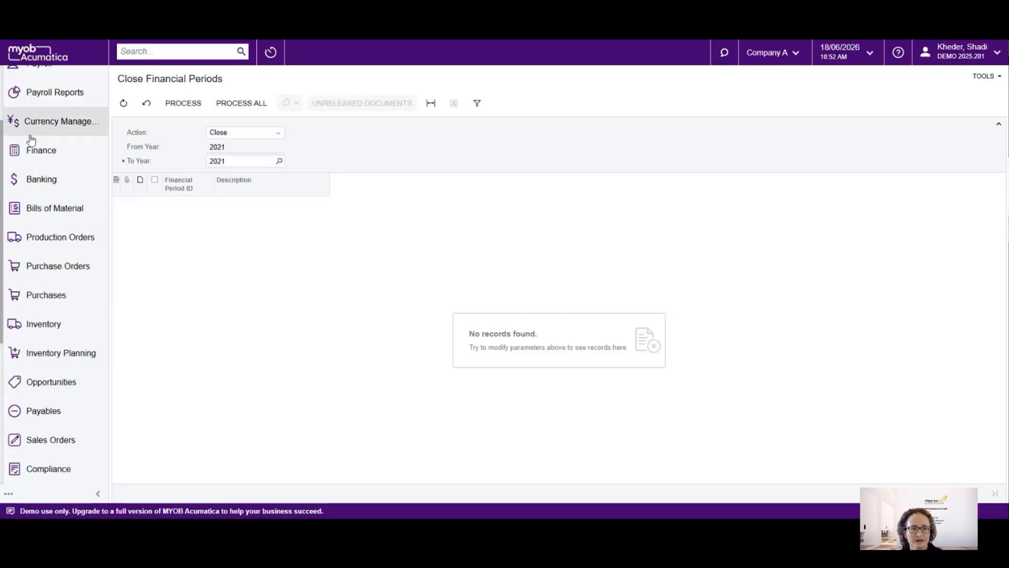
{"action": "left_click", "coordinate": [42, 151]}
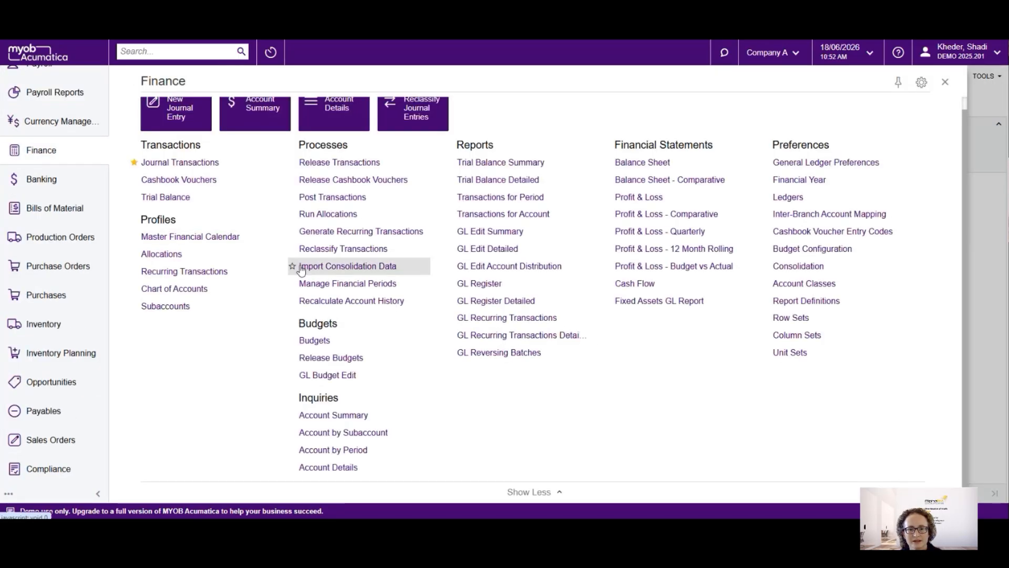
{"action": "left_click", "coordinate": [327, 283]}
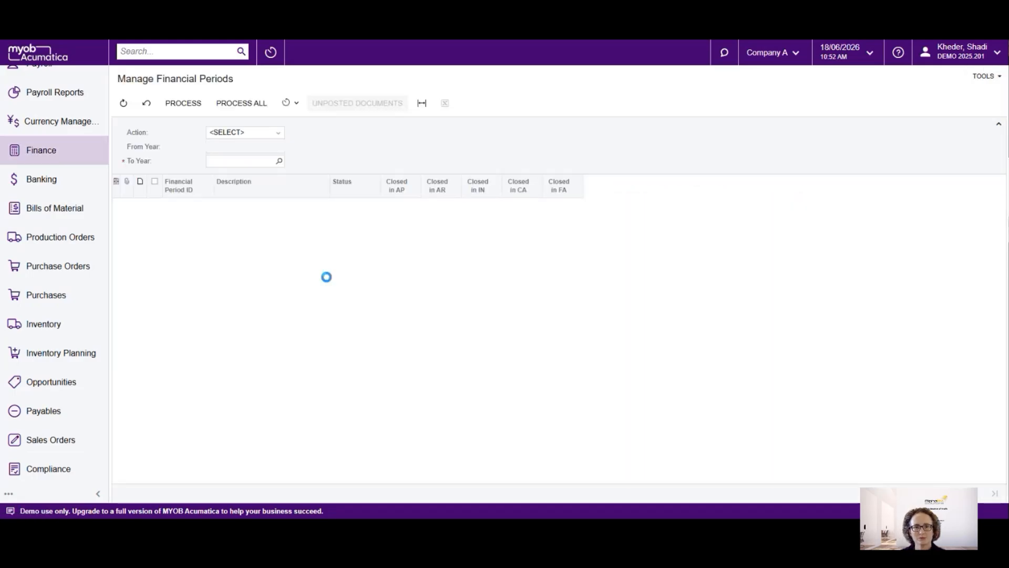
{"action": "left_click", "coordinate": [278, 135]}
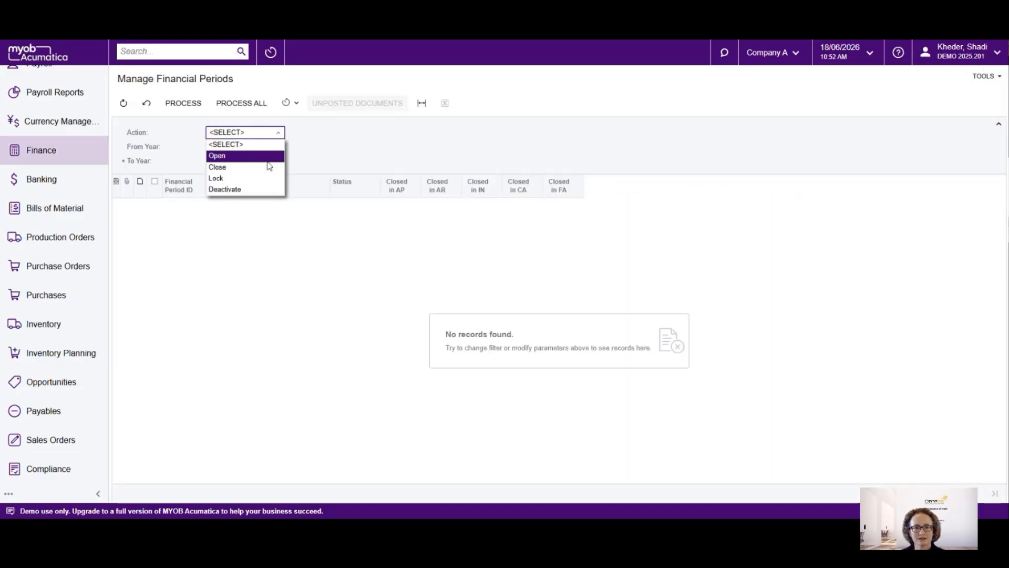
{"action": "left_click", "coordinate": [247, 167]}
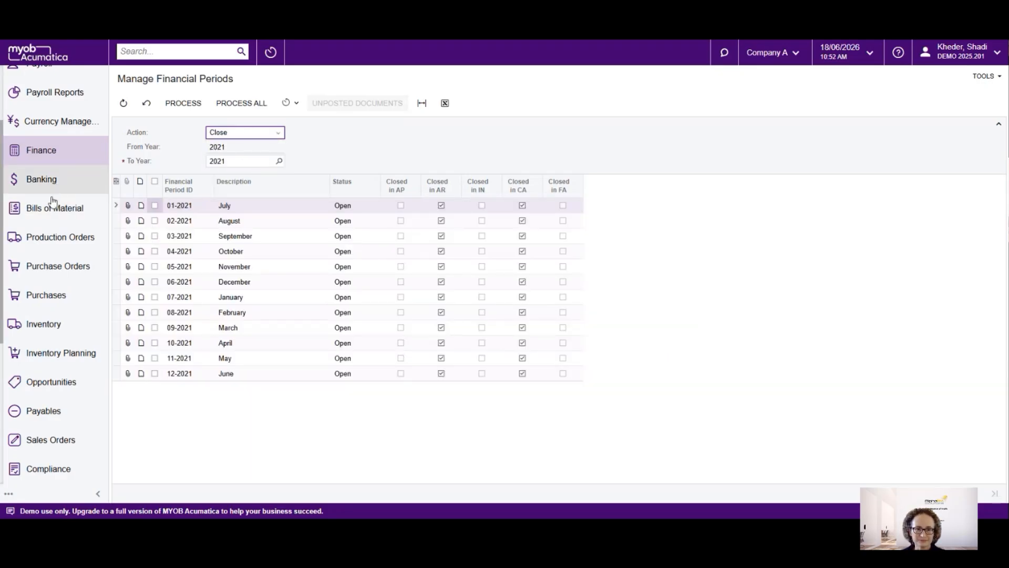
Open the Close Financial Periods form for Inventory and check the documents not posted to inventory
{"action": "left_click", "coordinate": [50, 324]}
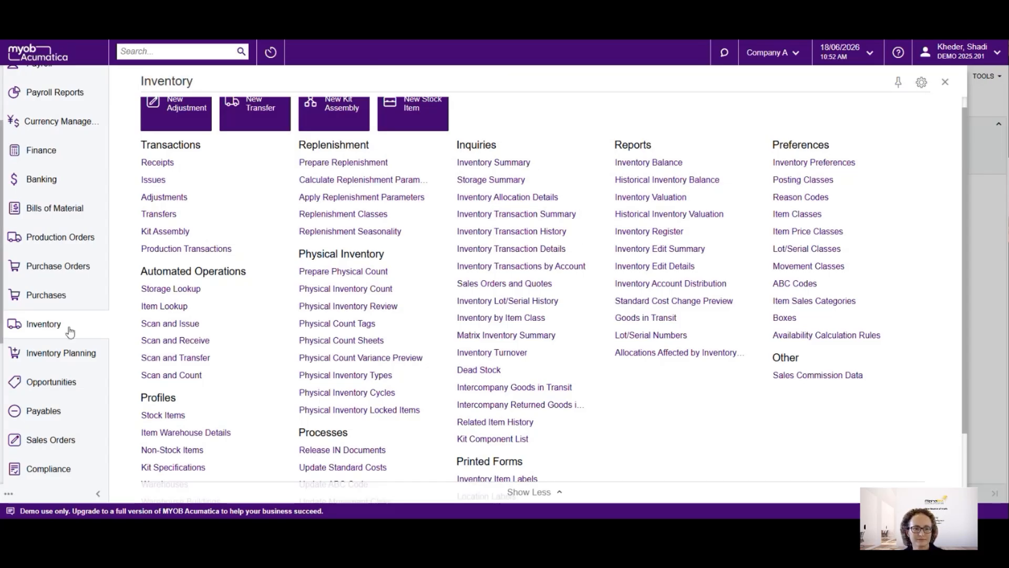
{"action": "left_click", "coordinate": [29, 322]}
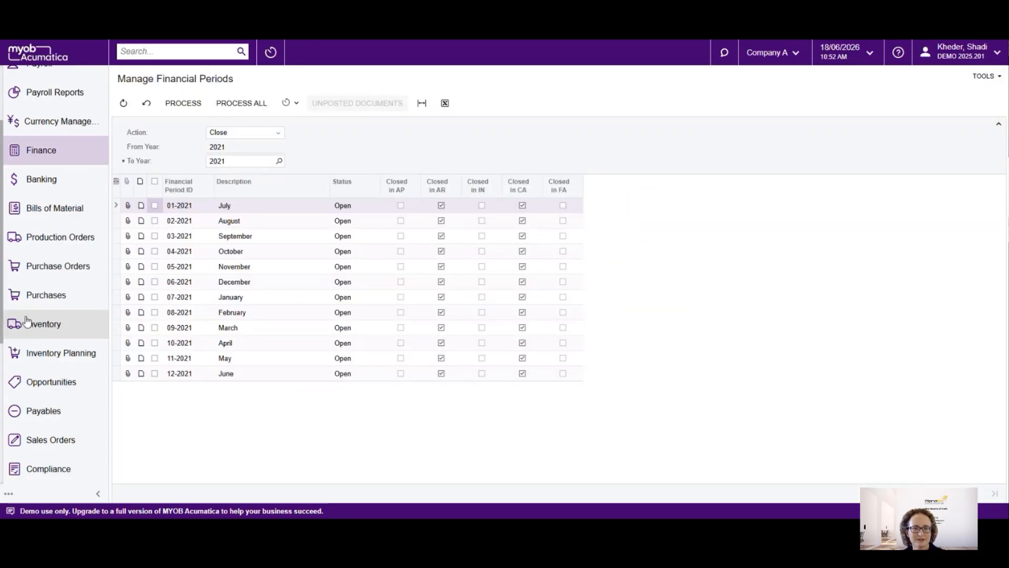
{"action": "left_click", "coordinate": [56, 329]}
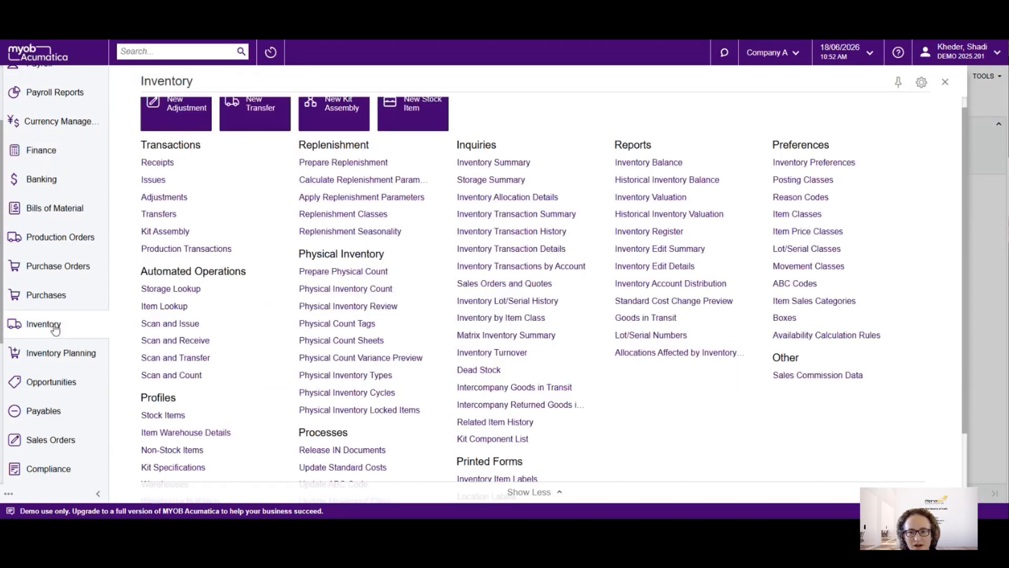
{"action": "scroll", "coordinate": [605, 360], "scroll_direction": "down", "scroll_amount": 3}
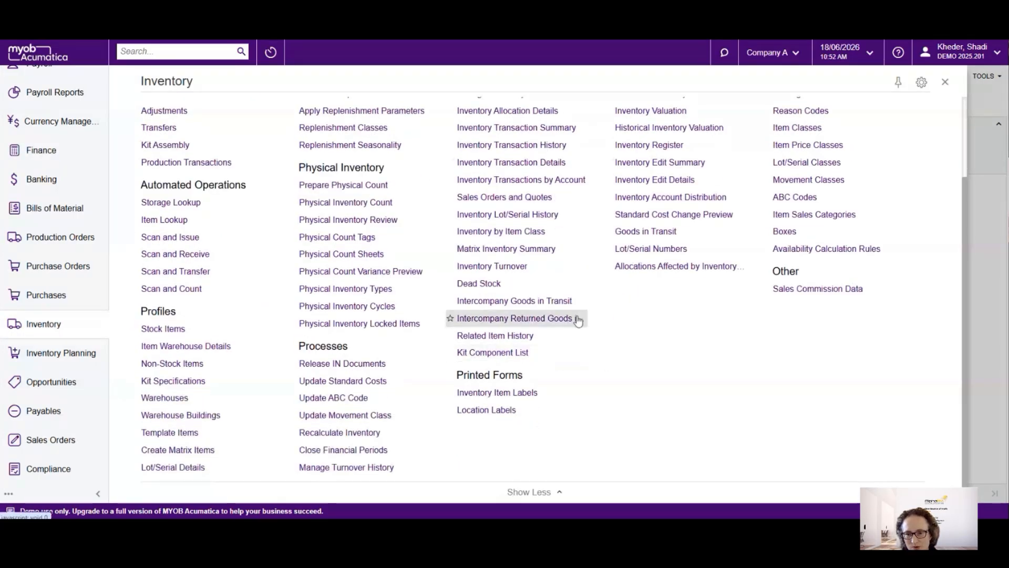
{"action": "scroll", "coordinate": [299, 357], "scroll_direction": "up", "scroll_amount": 2}
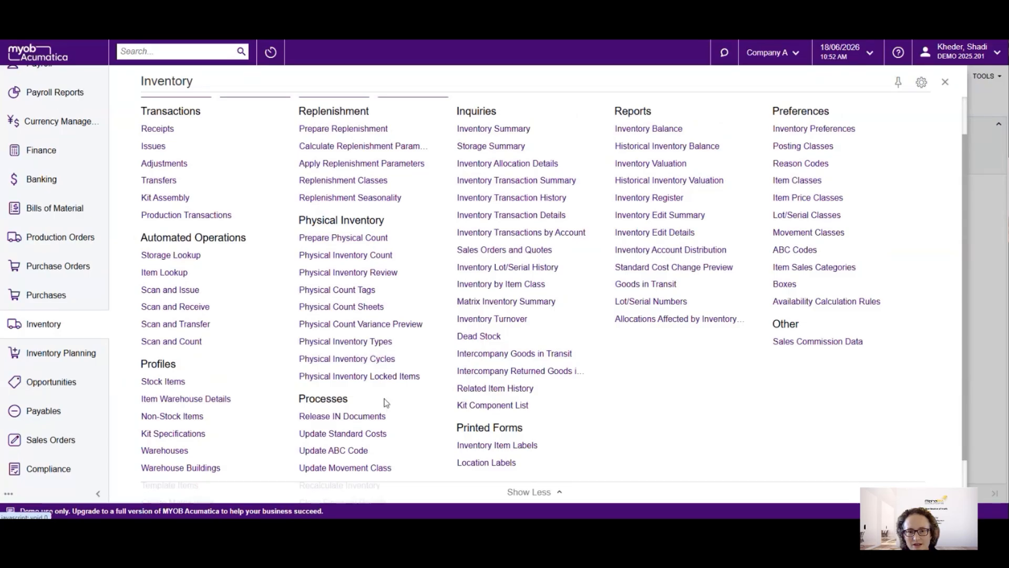
{"action": "scroll", "coordinate": [384, 405], "scroll_direction": "down", "scroll_amount": 1}
{"action": "scroll", "coordinate": [389, 401], "scroll_direction": "up", "scroll_amount": 3}
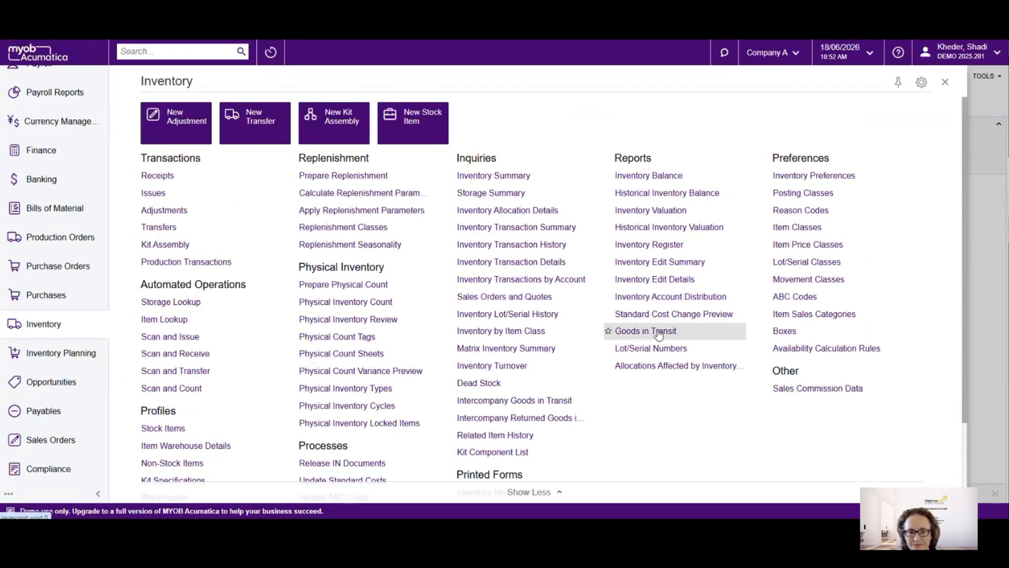
{"action": "scroll", "coordinate": [363, 368], "scroll_direction": "down", "scroll_amount": 2}
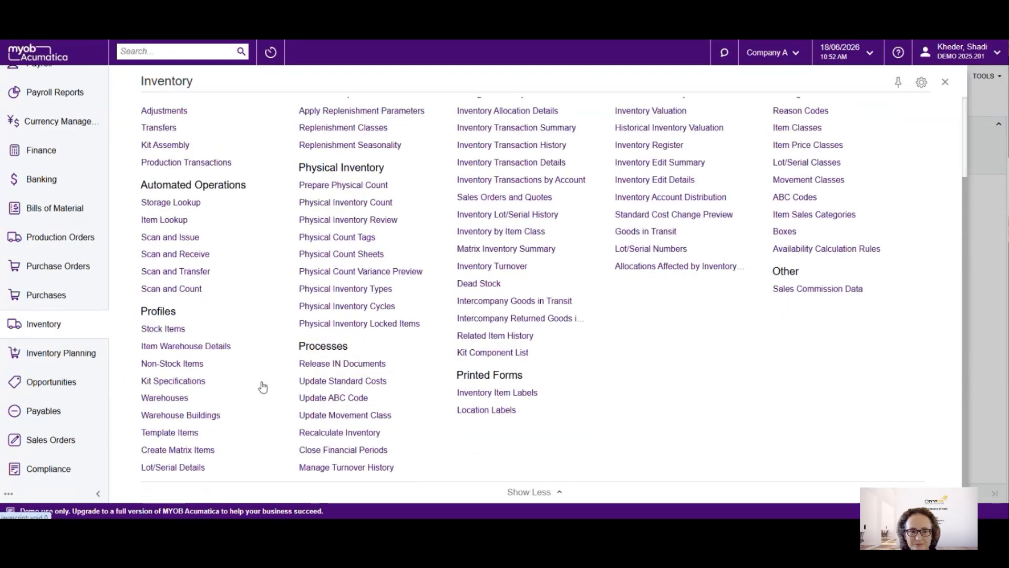
{"action": "left_click", "coordinate": [351, 451]}
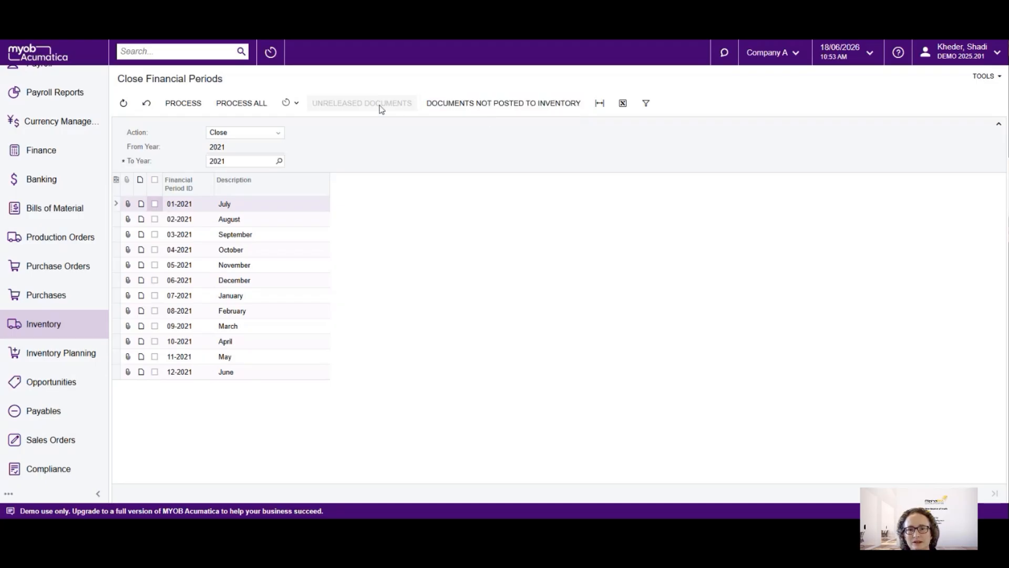
{"action": "left_click", "coordinate": [484, 104]}
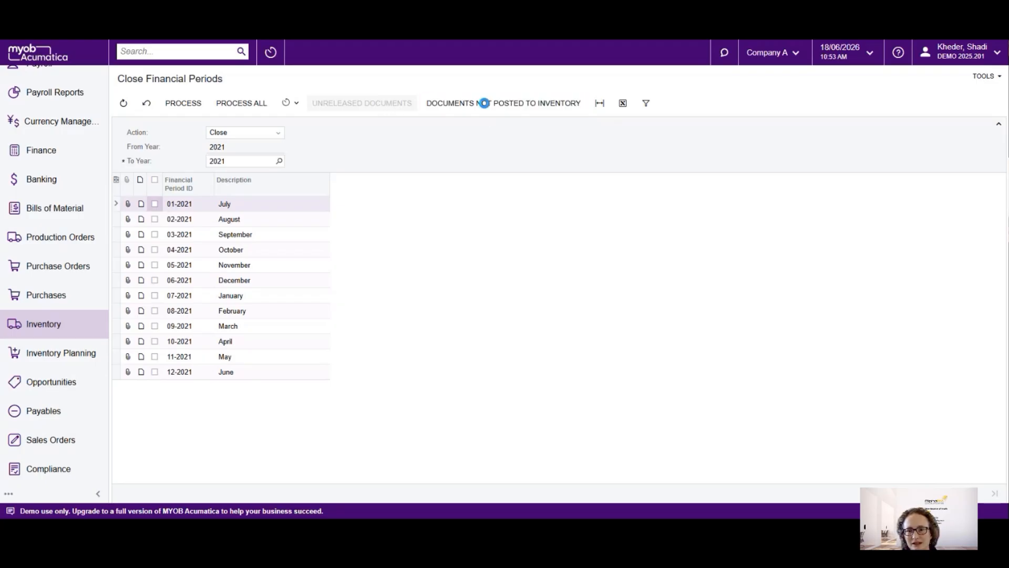
{"action": "left_click", "coordinate": [599, 85]}
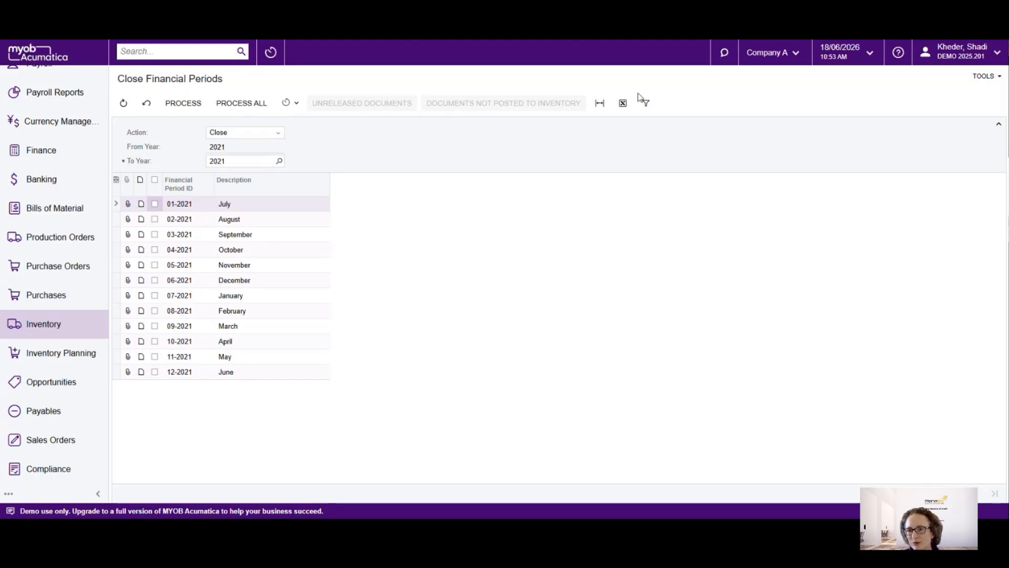
Open the Release IN Documents form in Inventory and review the unreleased inventory documents
{"action": "left_click", "coordinate": [62, 328]}
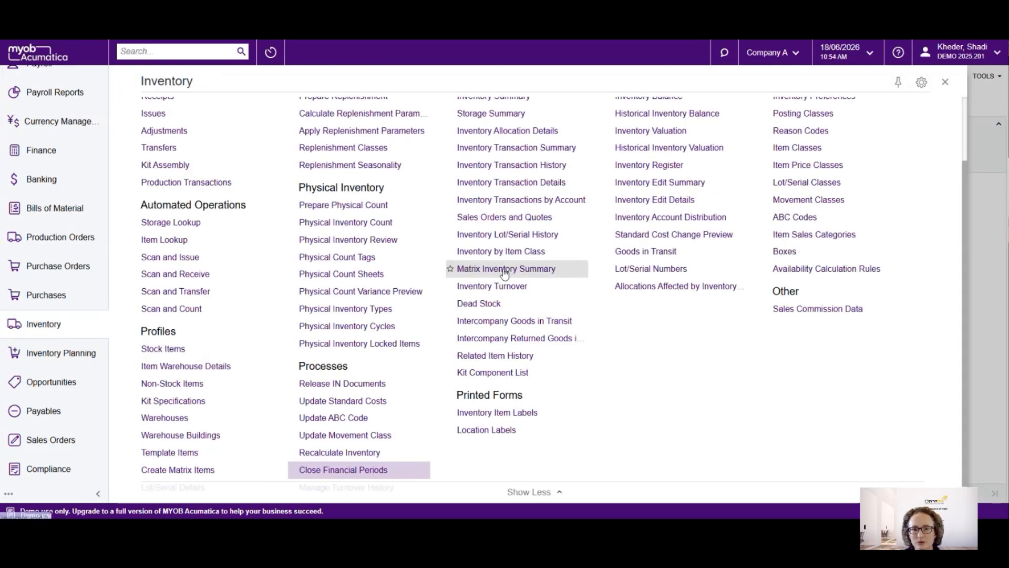
{"action": "scroll", "coordinate": [470, 273], "scroll_direction": "down", "scroll_amount": 2}
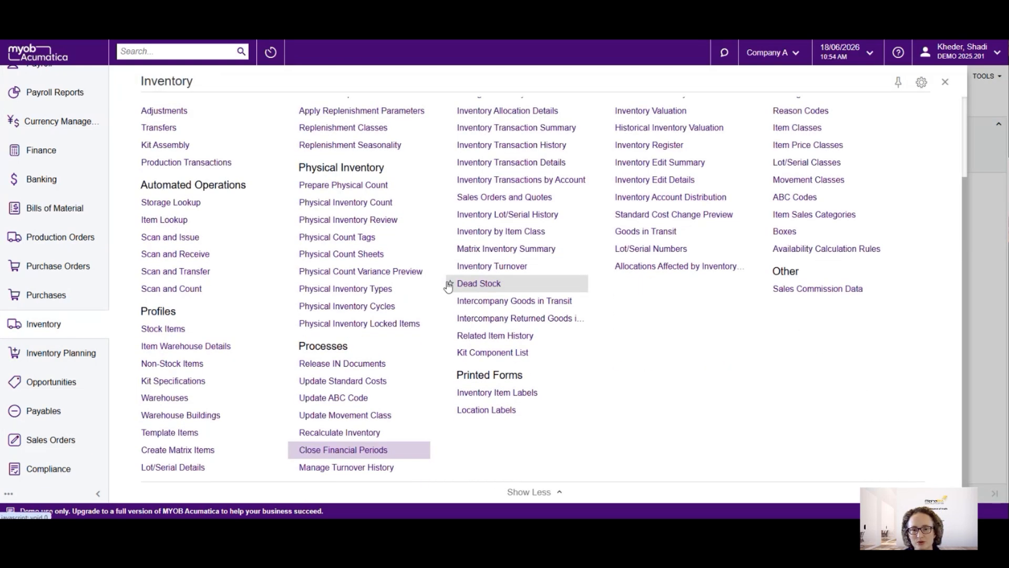
{"action": "left_click", "coordinate": [339, 367]}
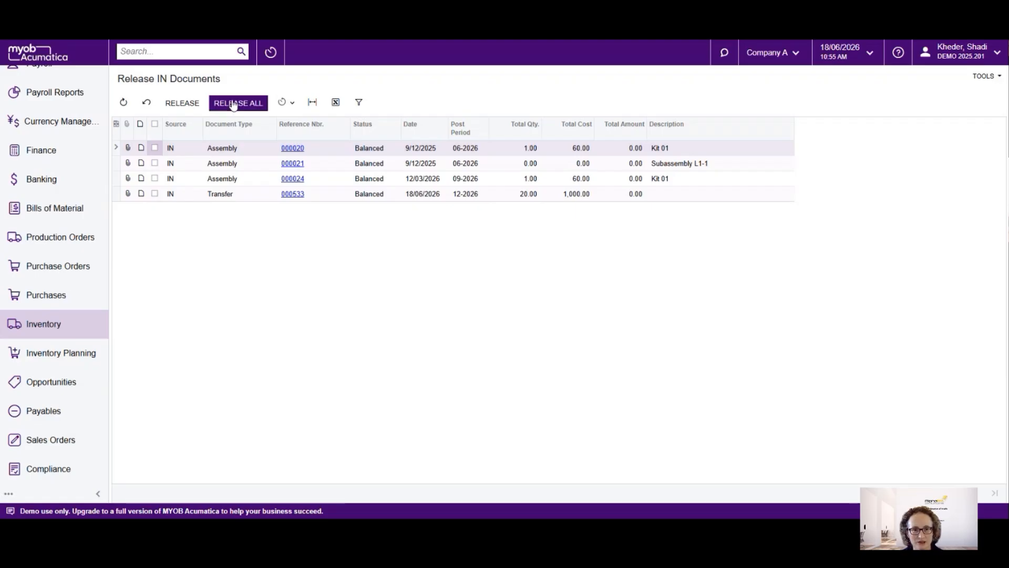
Return to Manage Financial Periods in Finance, set the action to Close, and review the 2021 periods' closing status in each module
{"action": "left_click", "coordinate": [57, 327]}
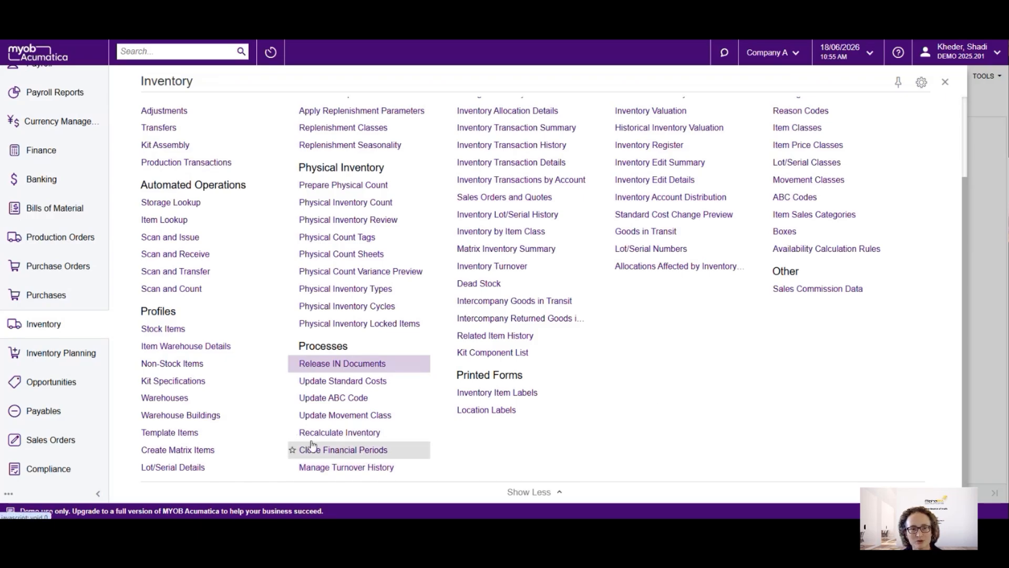
{"action": "scroll", "coordinate": [53, 235], "scroll_direction": "up", "scroll_amount": 2}
{"action": "left_click", "coordinate": [36, 204]}
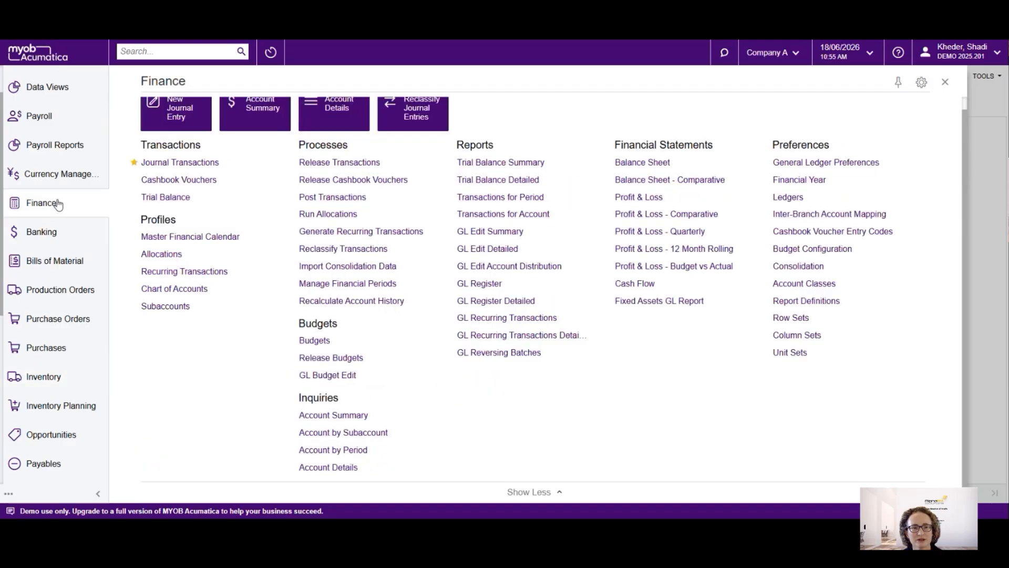
{"action": "left_click", "coordinate": [35, 208]}
{"action": "left_click", "coordinate": [41, 206]}
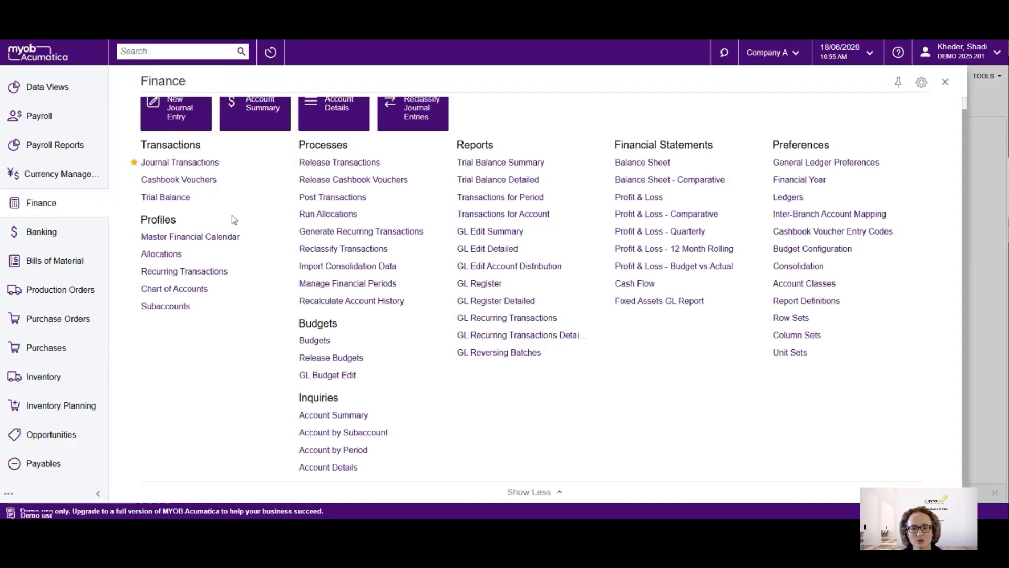
{"action": "left_click", "coordinate": [315, 286]}
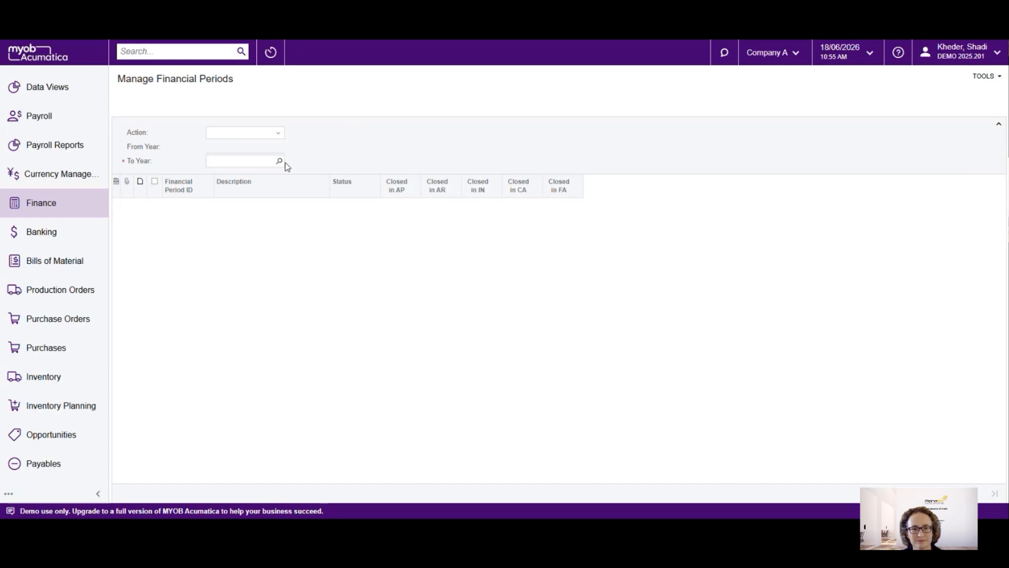
{"action": "left_click", "coordinate": [279, 134]}
{"action": "left_click", "coordinate": [242, 167]}
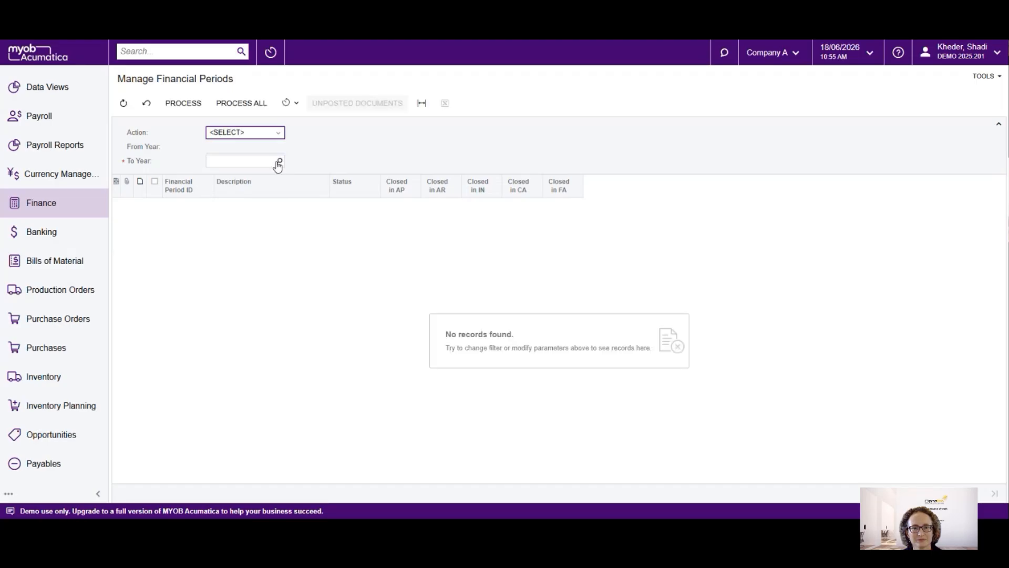
{"action": "left_click", "coordinate": [273, 133]}
{"action": "left_click", "coordinate": [242, 157]}
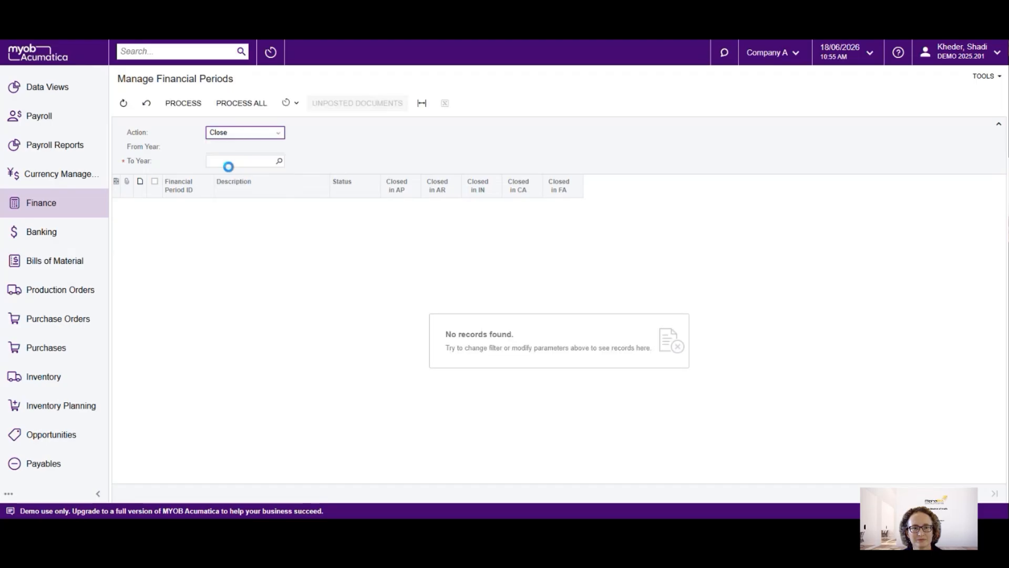
{"action": "left_click", "coordinate": [430, 138]}
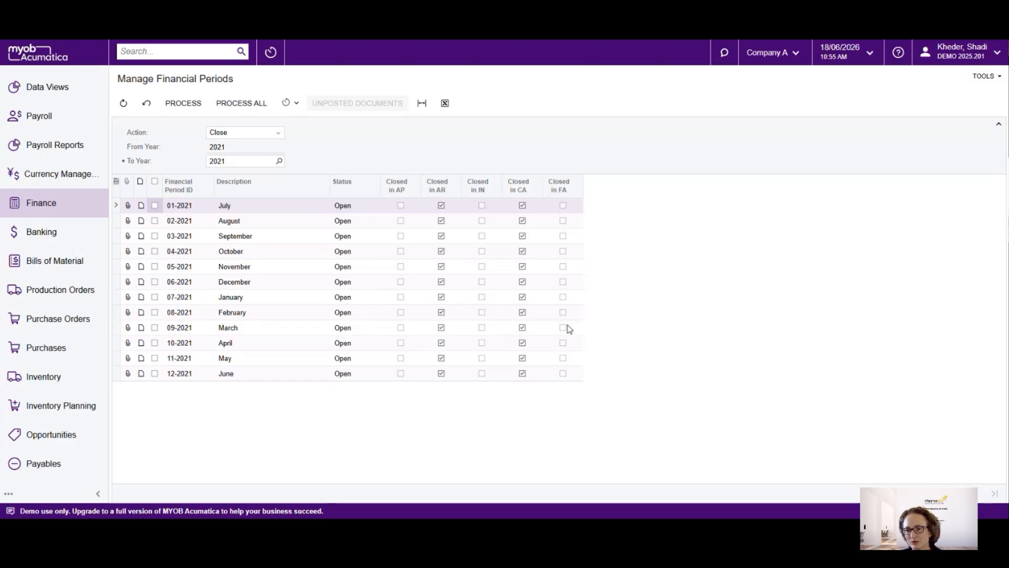
{"action": "left_click", "coordinate": [564, 237]}
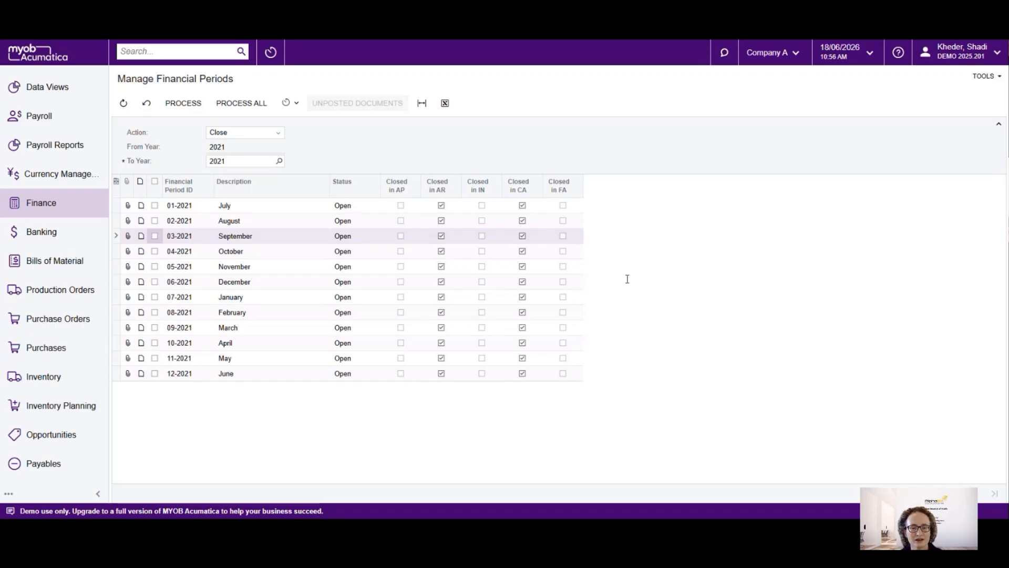
Search for "financial cal" and open the Master Financial Calendar
{"action": "left_click", "coordinate": [173, 51]}
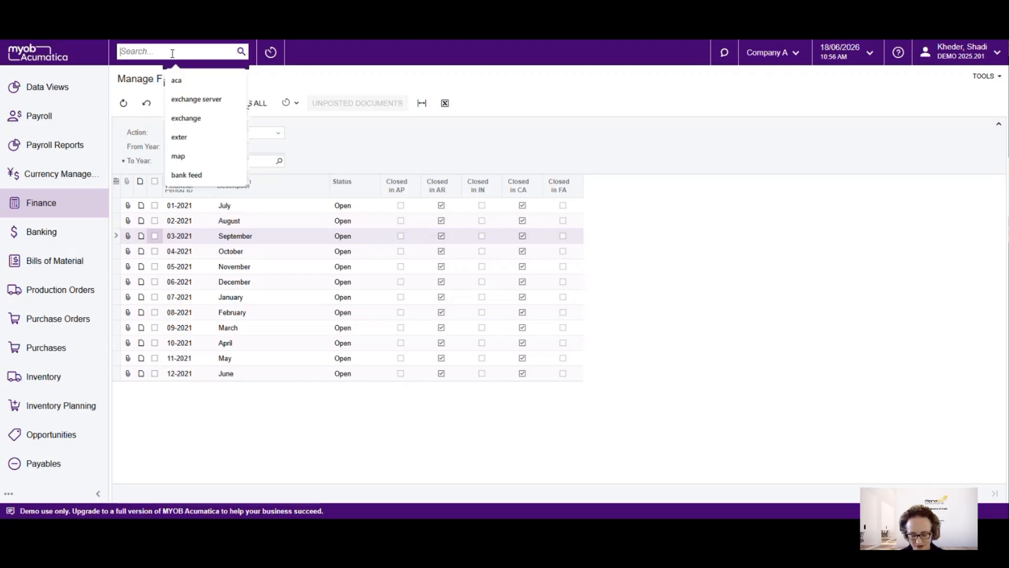
{"action": "type", "text": "financ"}
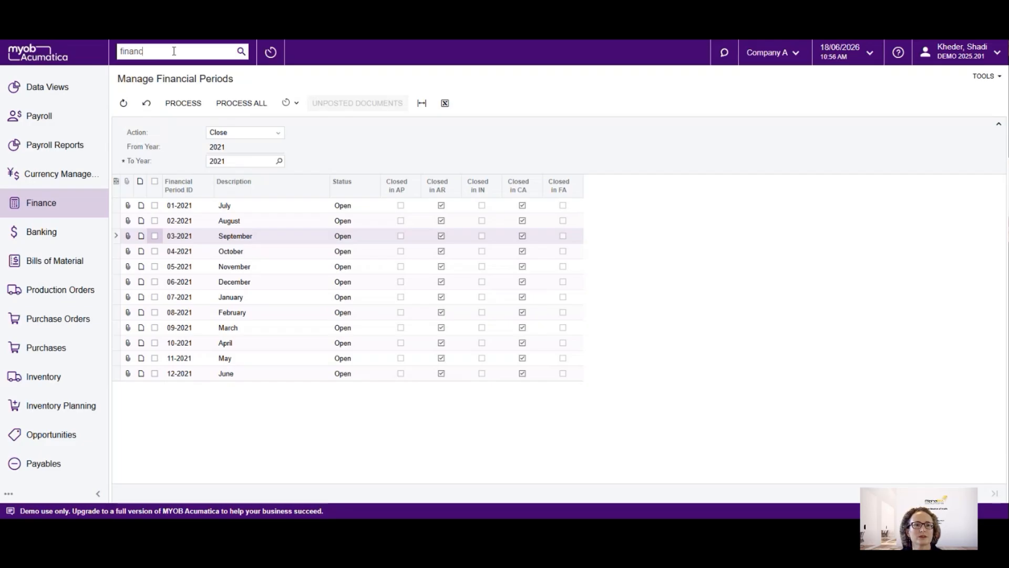
{"action": "type", "text": "ial cal"}
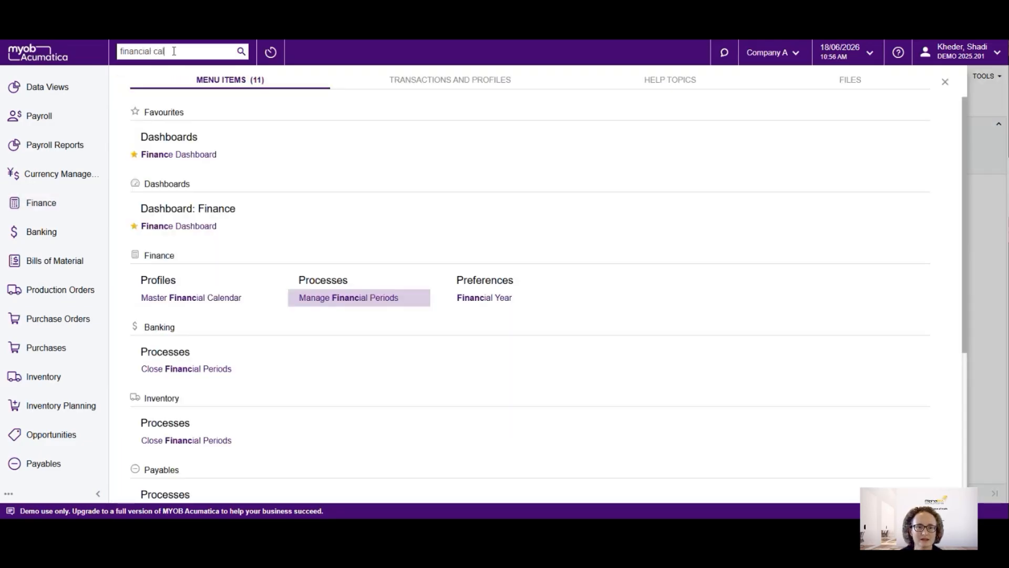
{"action": "left_click", "coordinate": [227, 156]}
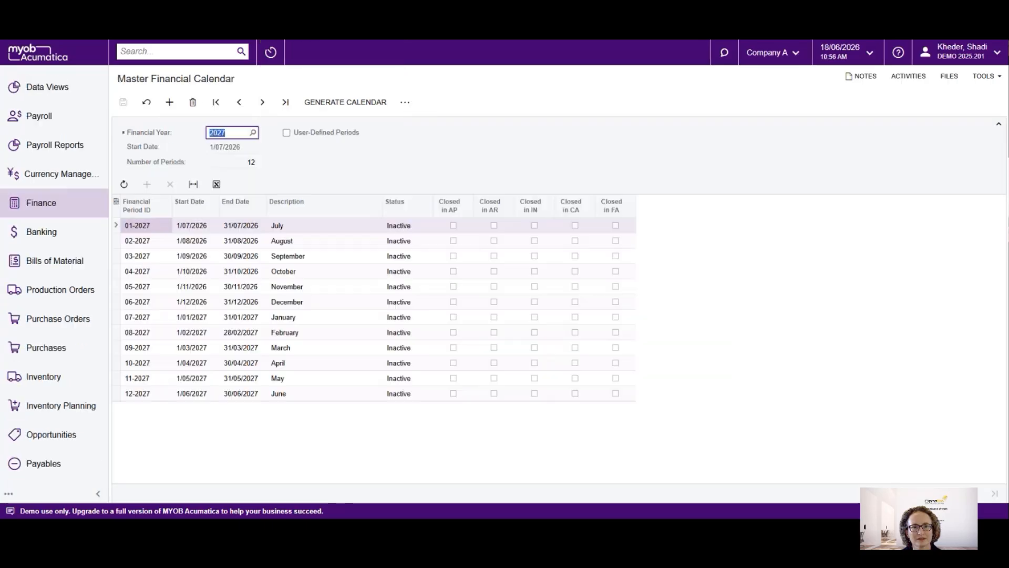
Duplicate the browser tab, open Manage Financial Periods from the full Finance list, and set the action to Close
{"action": "right_click", "coordinate": [313, 39]}
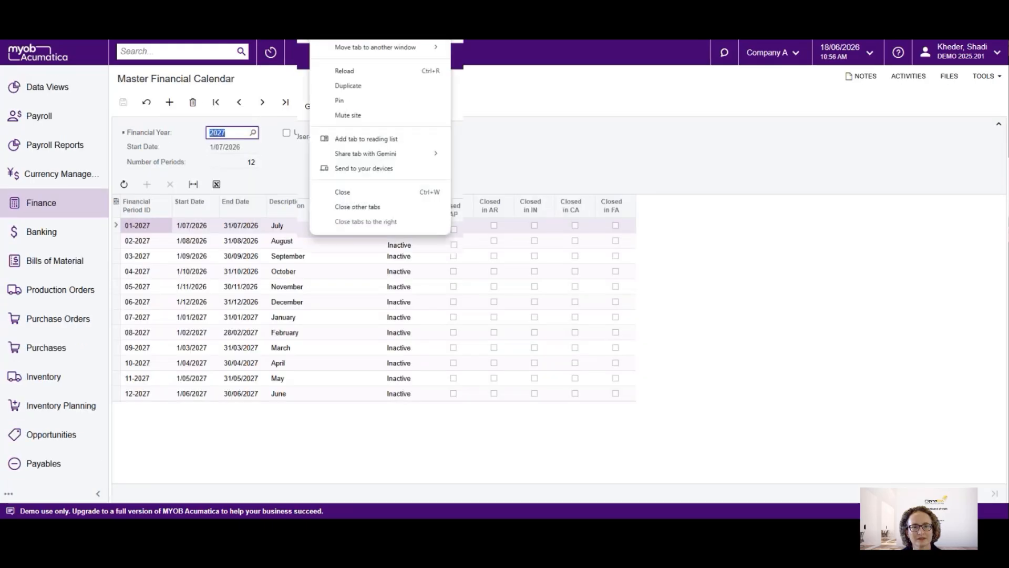
{"action": "left_click", "coordinate": [360, 91]}
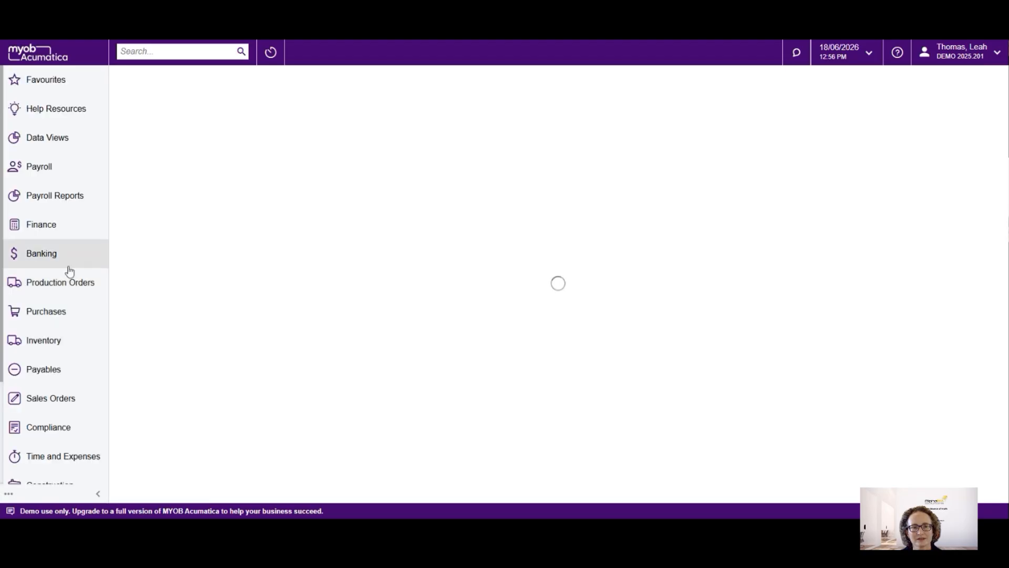
{"action": "left_click", "coordinate": [33, 226]}
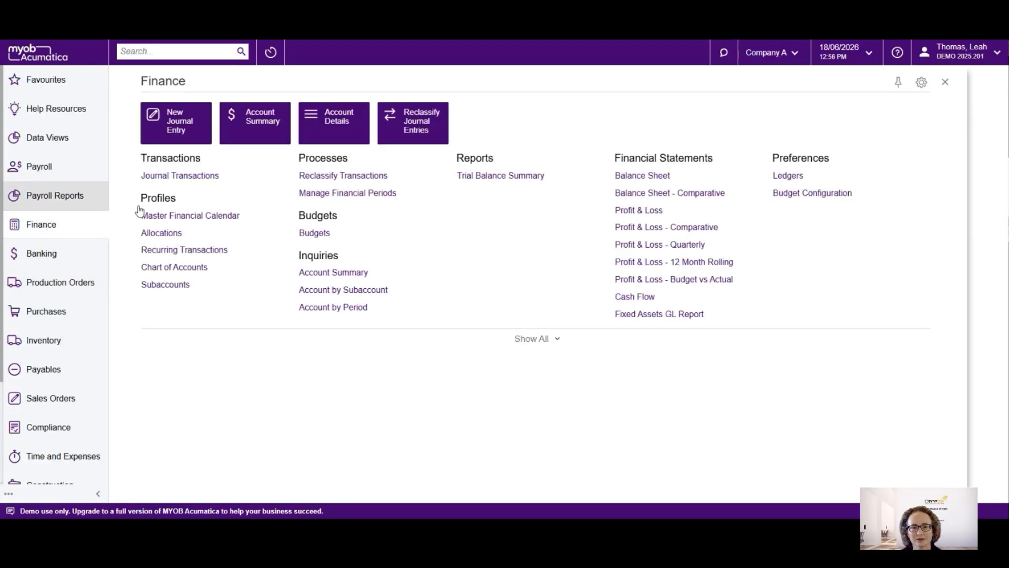
{"action": "left_click", "coordinate": [547, 339]}
{"action": "left_click", "coordinate": [349, 296]}
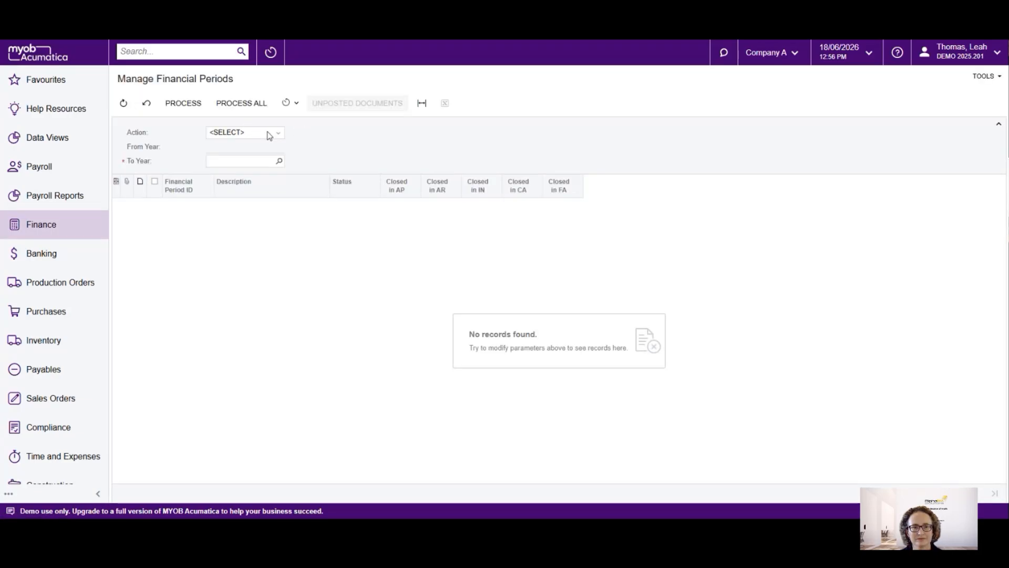
{"action": "left_click", "coordinate": [226, 132]}
{"action": "left_click", "coordinate": [223, 164]}
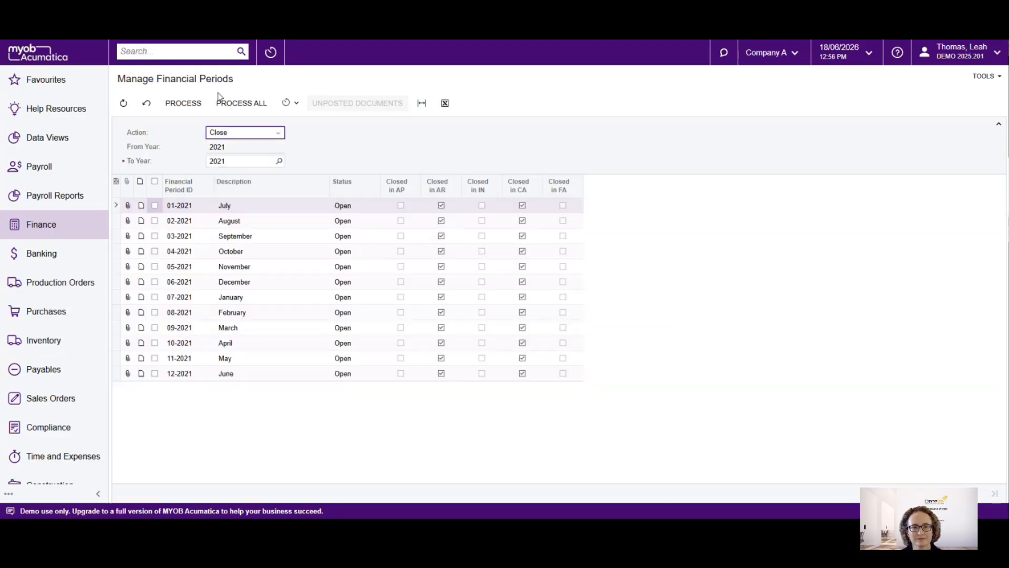
Process the closing of all listed 2021 financial periods in Finance and dismiss the processing results
{"action": "left_click", "coordinate": [242, 105]}
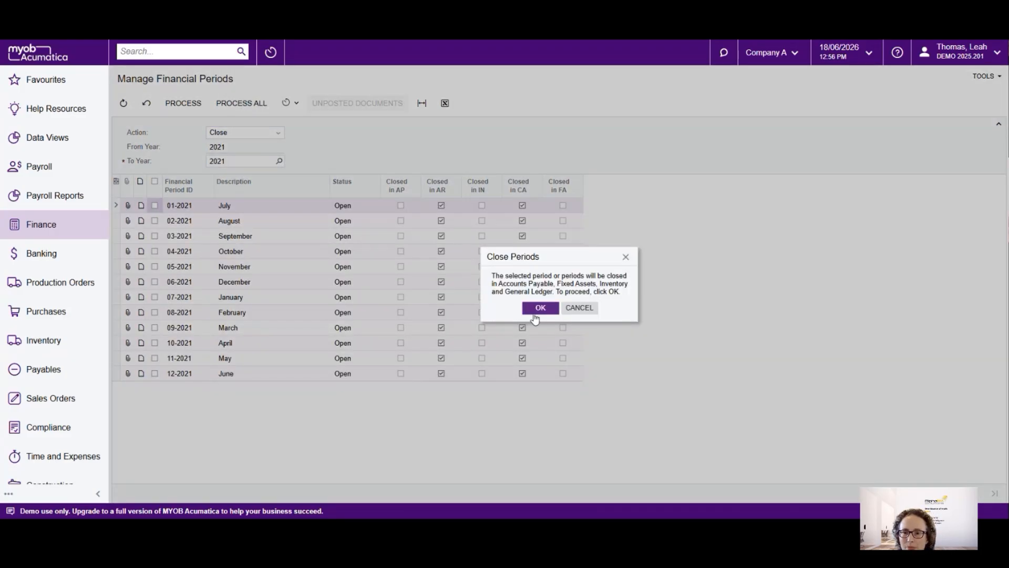
{"action": "left_click", "coordinate": [539, 306]}
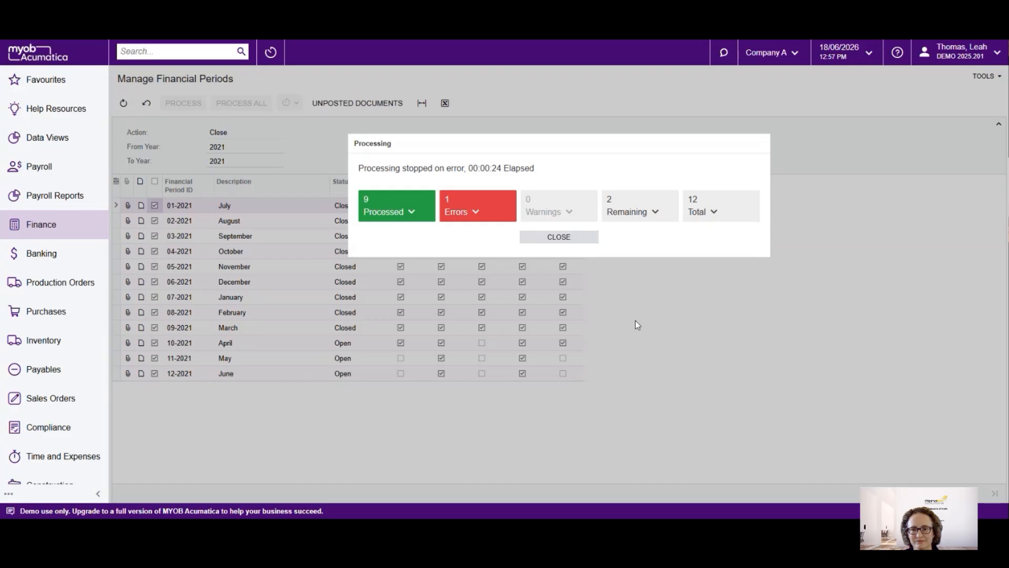
{"action": "left_click", "coordinate": [560, 238]}
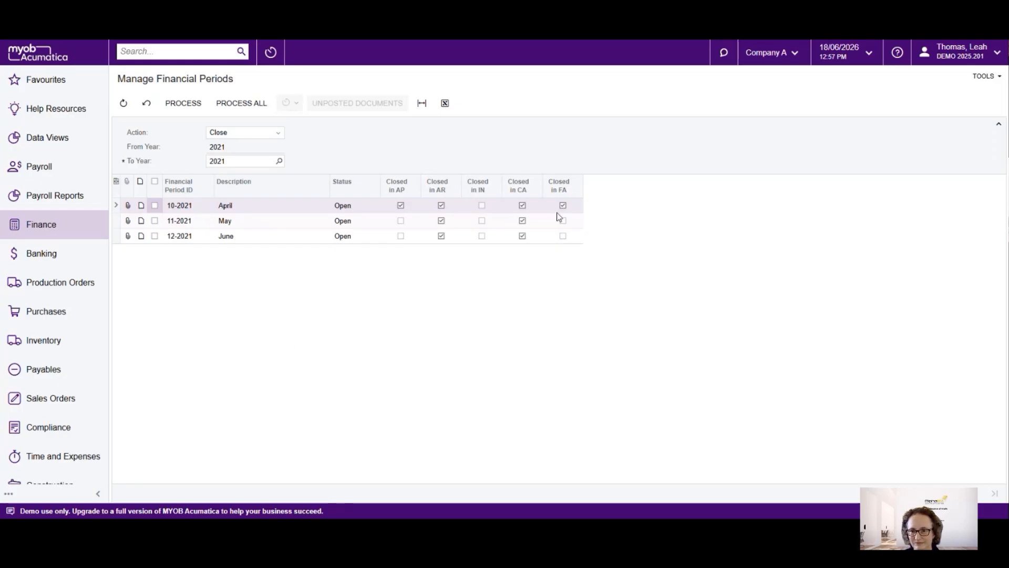
Examine the AP, IN and FA closing status of periods 11-2021 and 12-2021
{"action": "left_click", "coordinate": [414, 222]}
{"action": "left_click", "coordinate": [494, 223]}
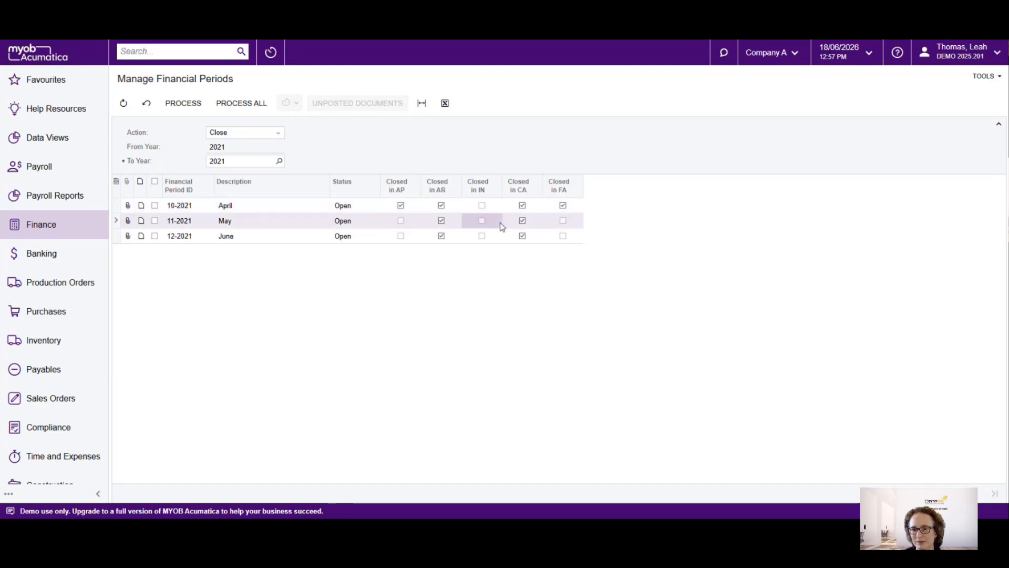
{"action": "left_click", "coordinate": [572, 224]}
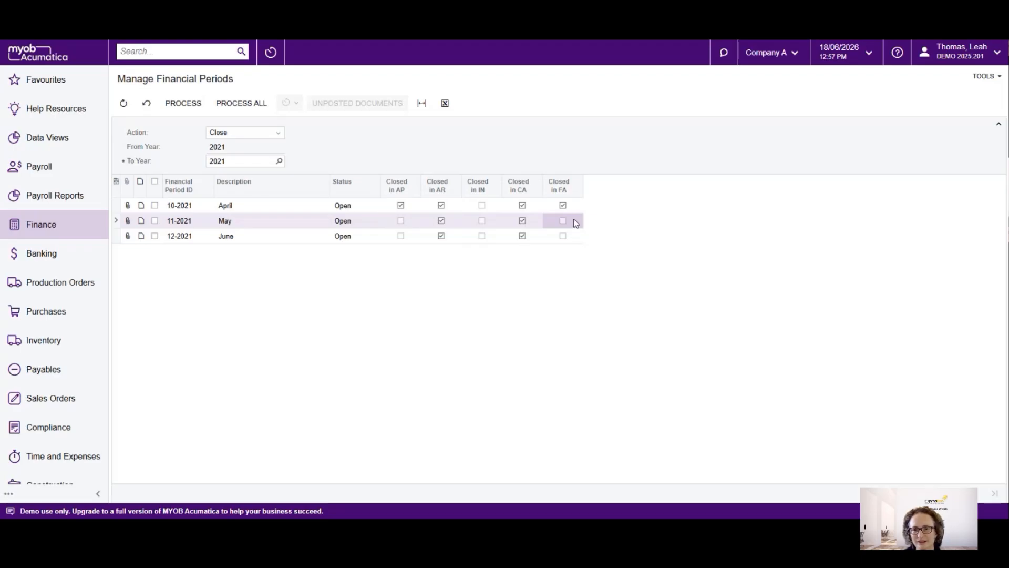
{"action": "left_click", "coordinate": [573, 235]}
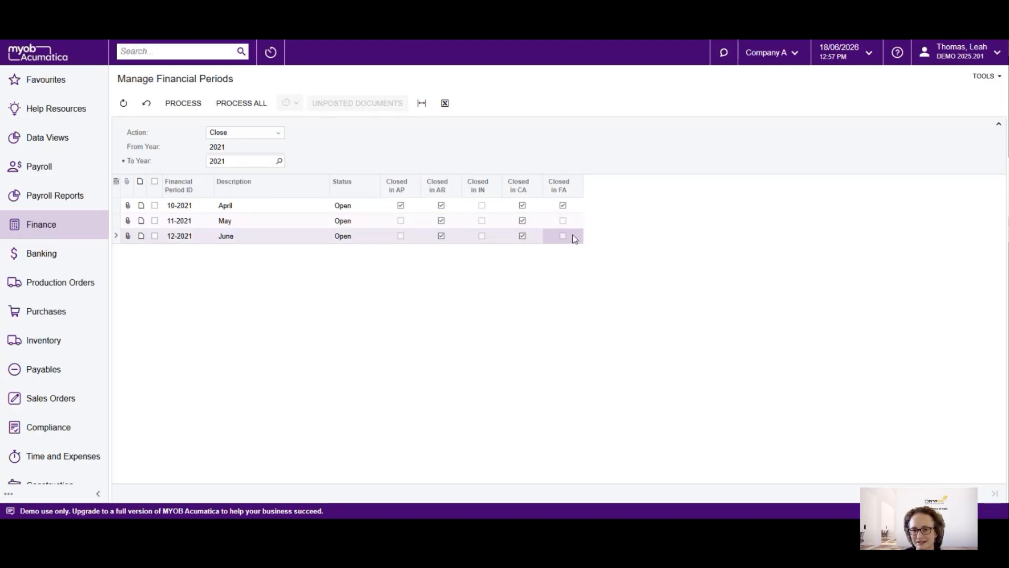
{"action": "left_click", "coordinate": [573, 224]}
{"action": "left_click", "coordinate": [567, 235]}
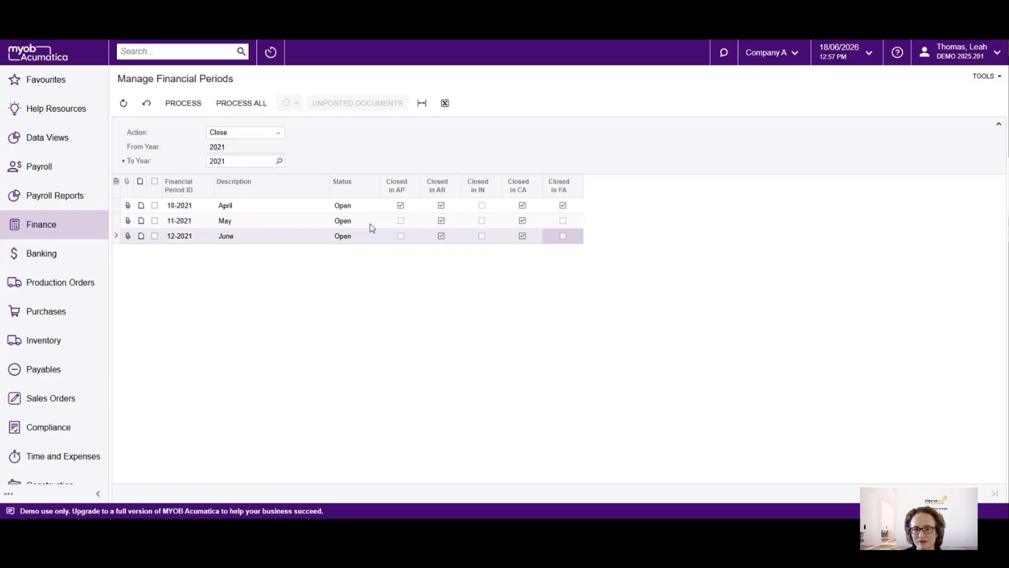
{"action": "left_click", "coordinate": [385, 222]}
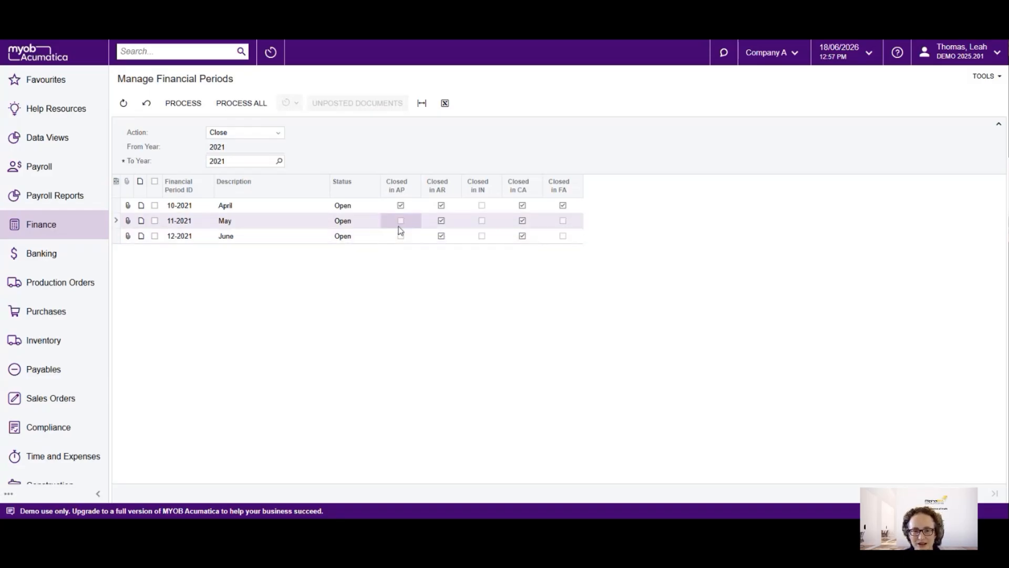
{"action": "left_click", "coordinate": [389, 235]}
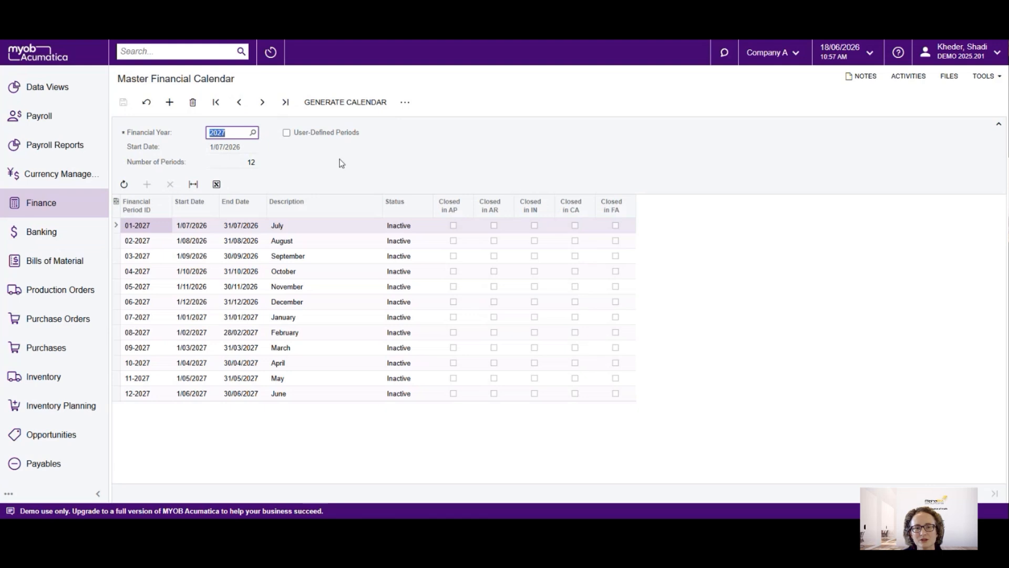
Open the Generate GL Calendar dialog from the Master Financial Calendar, check its From Year and To Year, and cancel it
{"action": "left_click", "coordinate": [356, 105]}
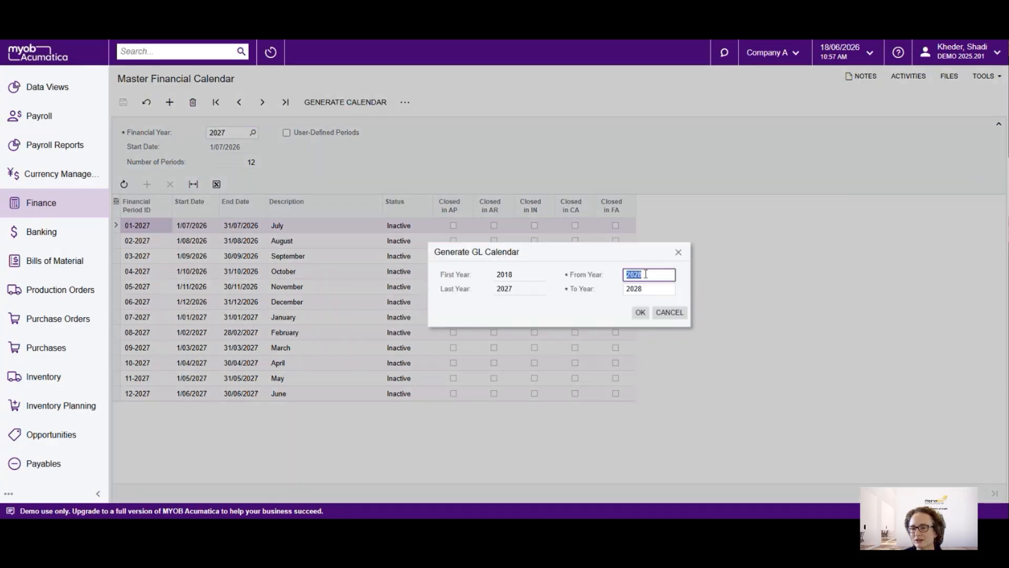
{"action": "left_click", "coordinate": [647, 290]}
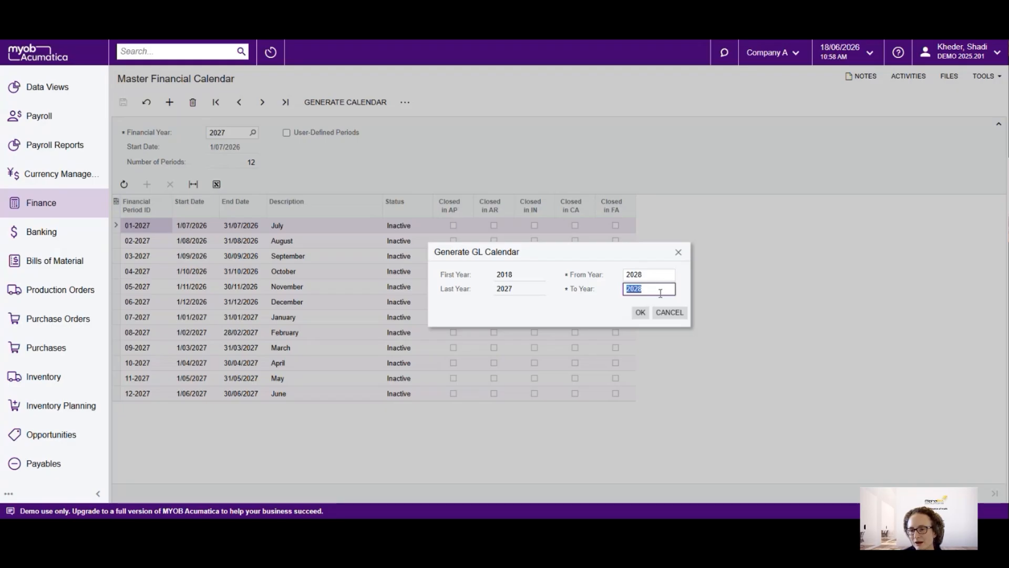
{"action": "left_click", "coordinate": [681, 314]}
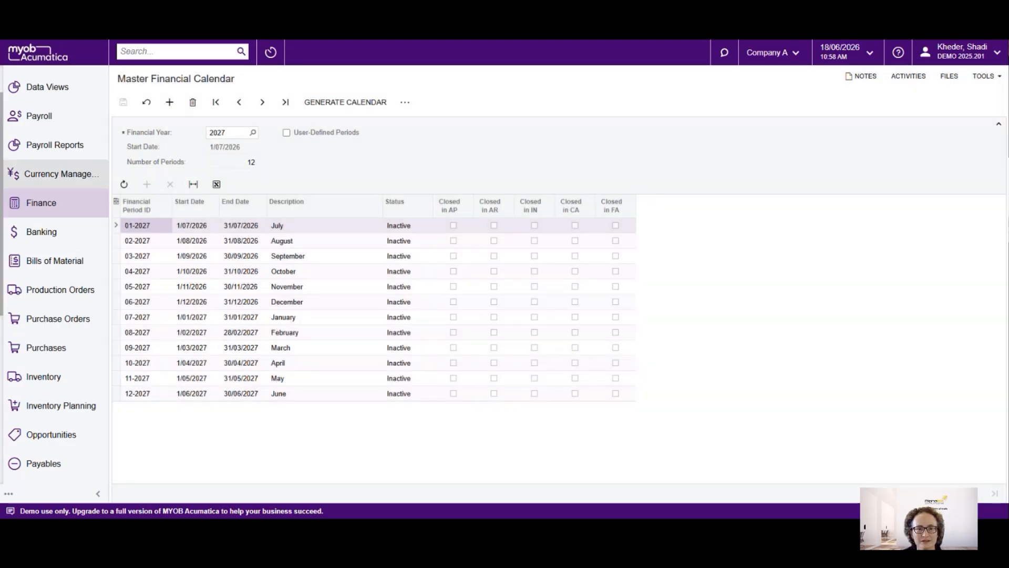